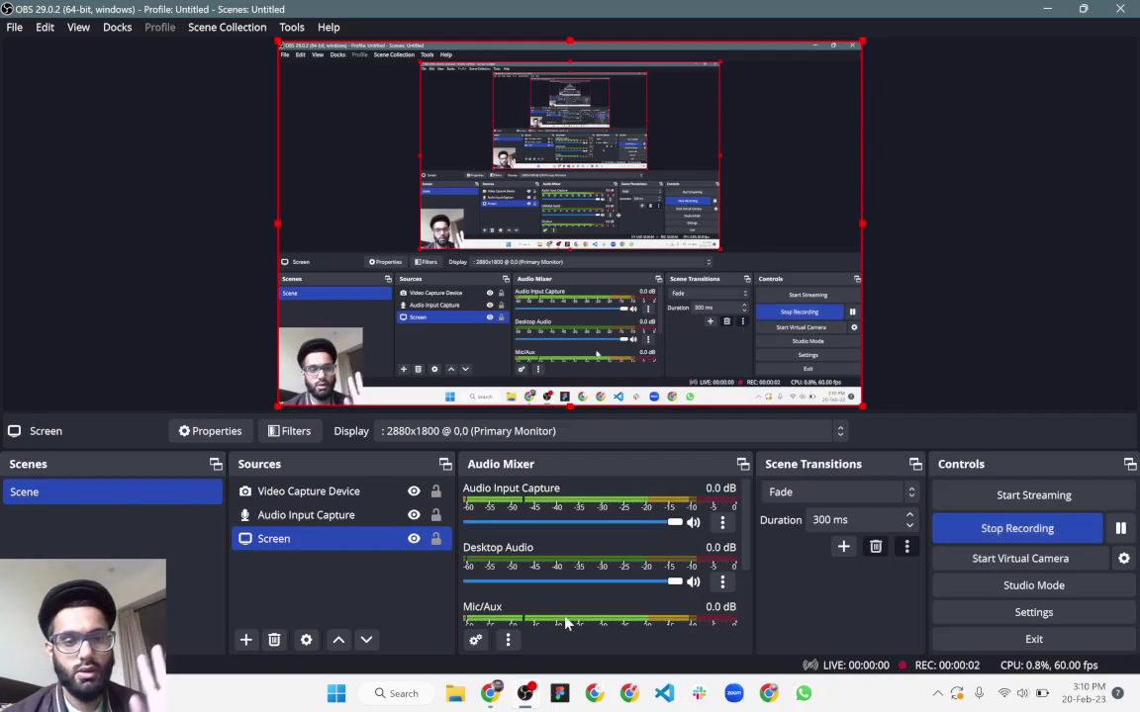
Switch to Chrome and examine the live product page's Feedback cards and the Leave your review form with emoji rating.
click(492, 694)
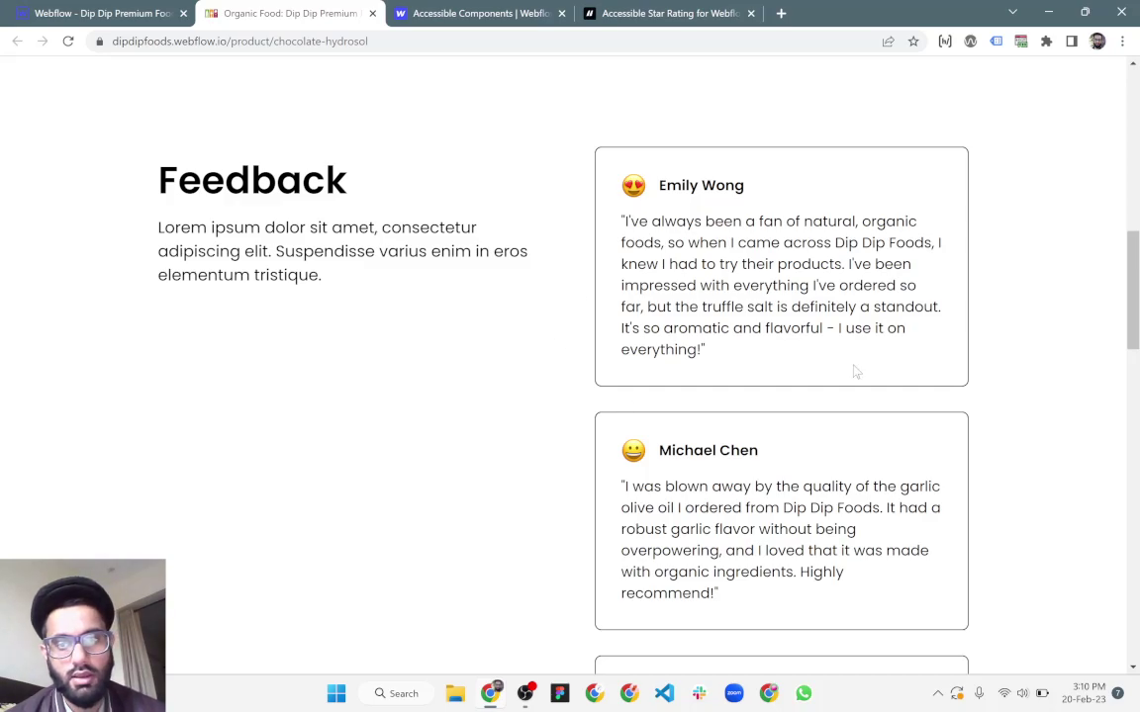
scroll(5, 293, down, 2)
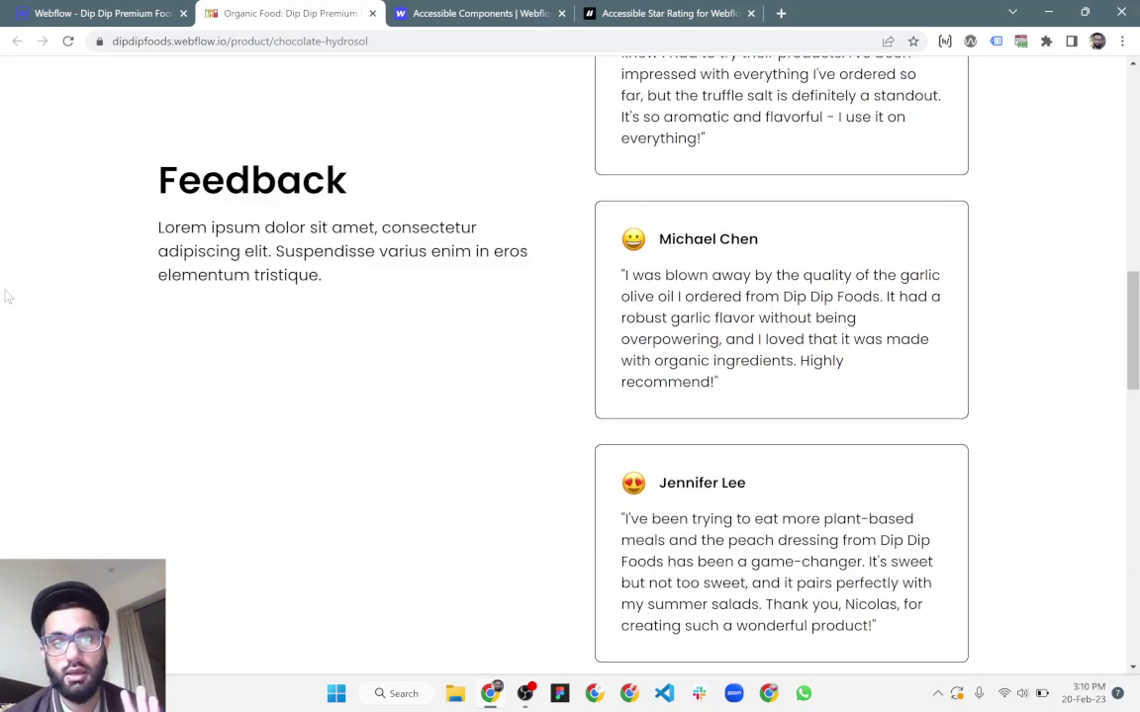
scroll(5, 293, down, 10)
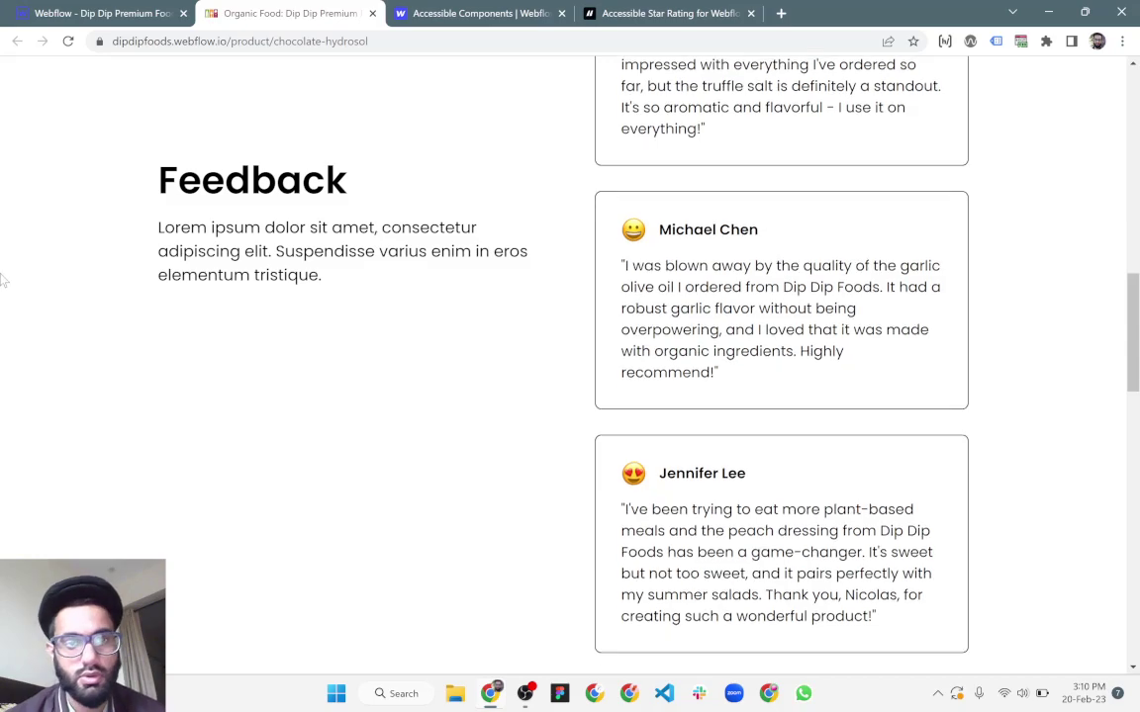
scroll(5, 280, down, 3)
scroll(5, 280, up, 1)
scroll(5, 280, down, 1)
scroll(5, 280, up, 1)
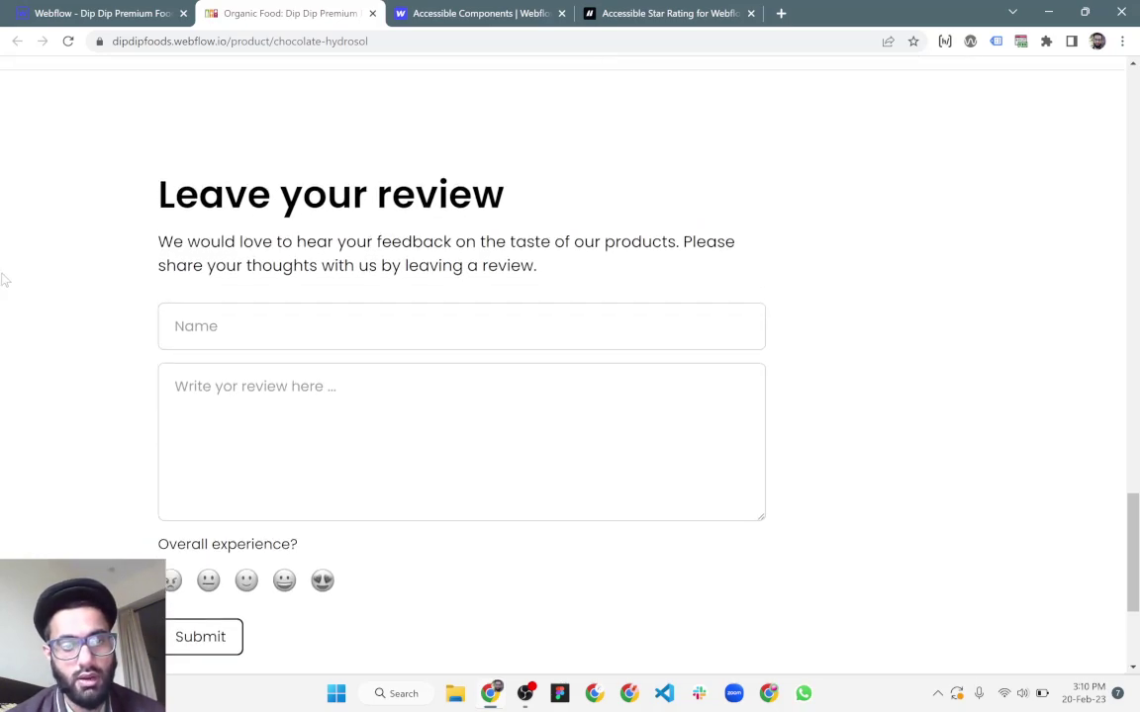
scroll(5, 280, down, 1)
key(Return)
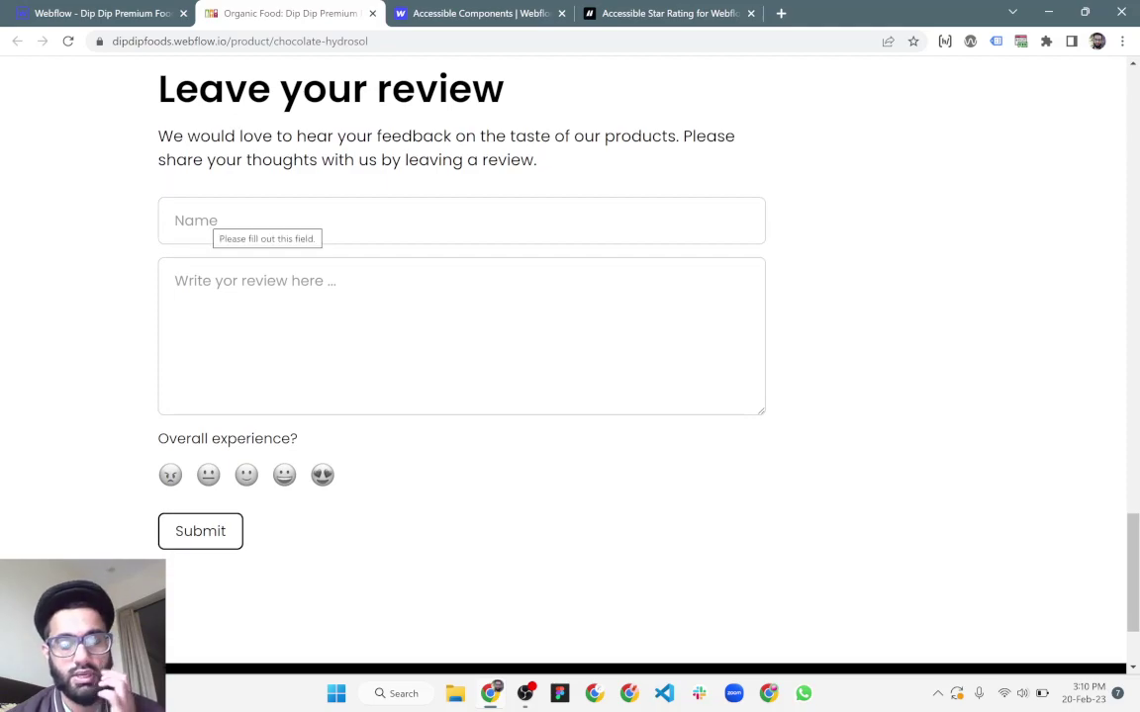
key(Tab)
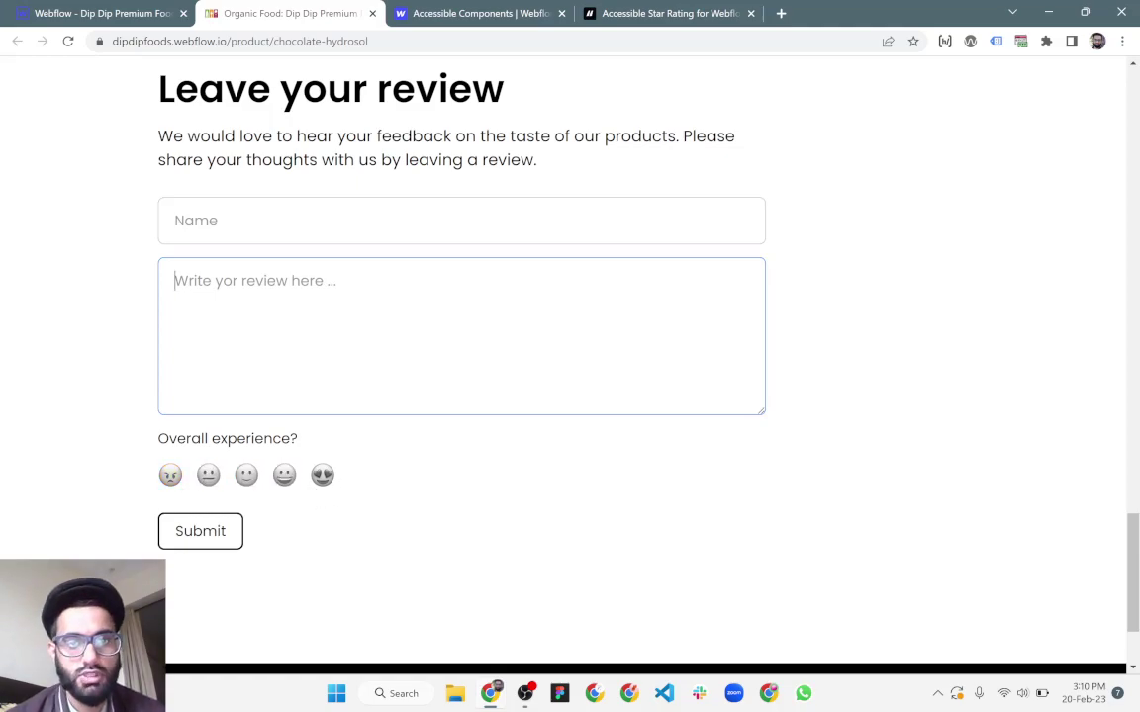
Read Finsweet's Star Rating attributes page, including the script and the Implement in Webflow section.
click(628, 16)
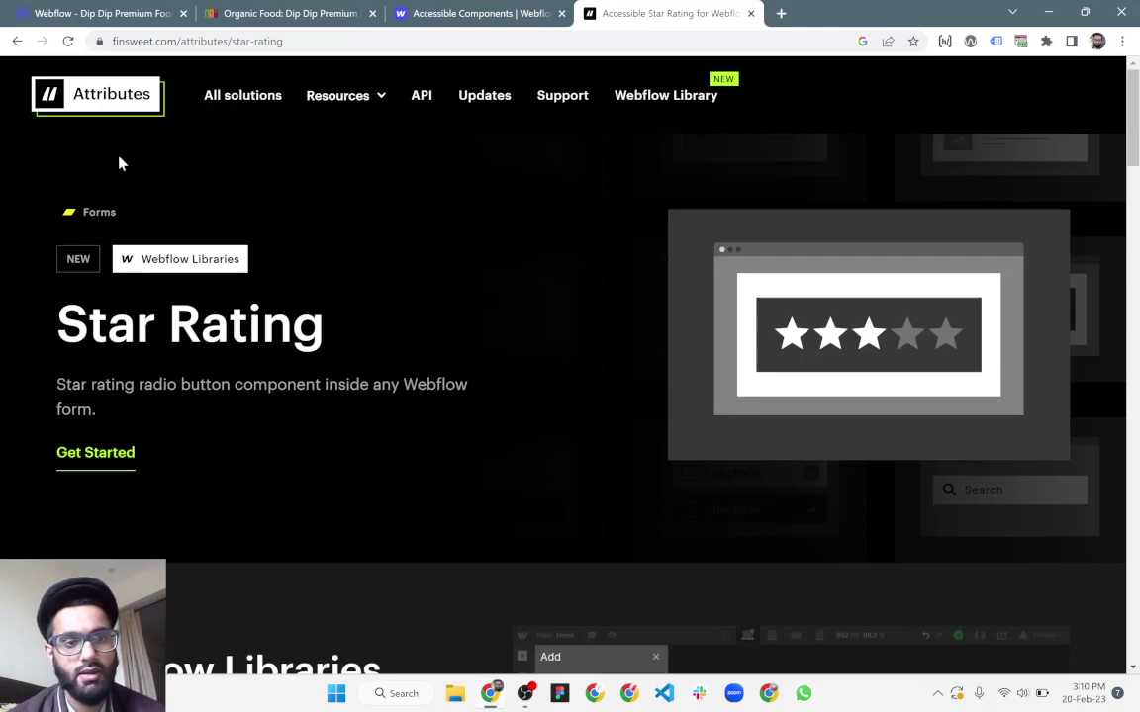
drag(56, 324, 356, 325)
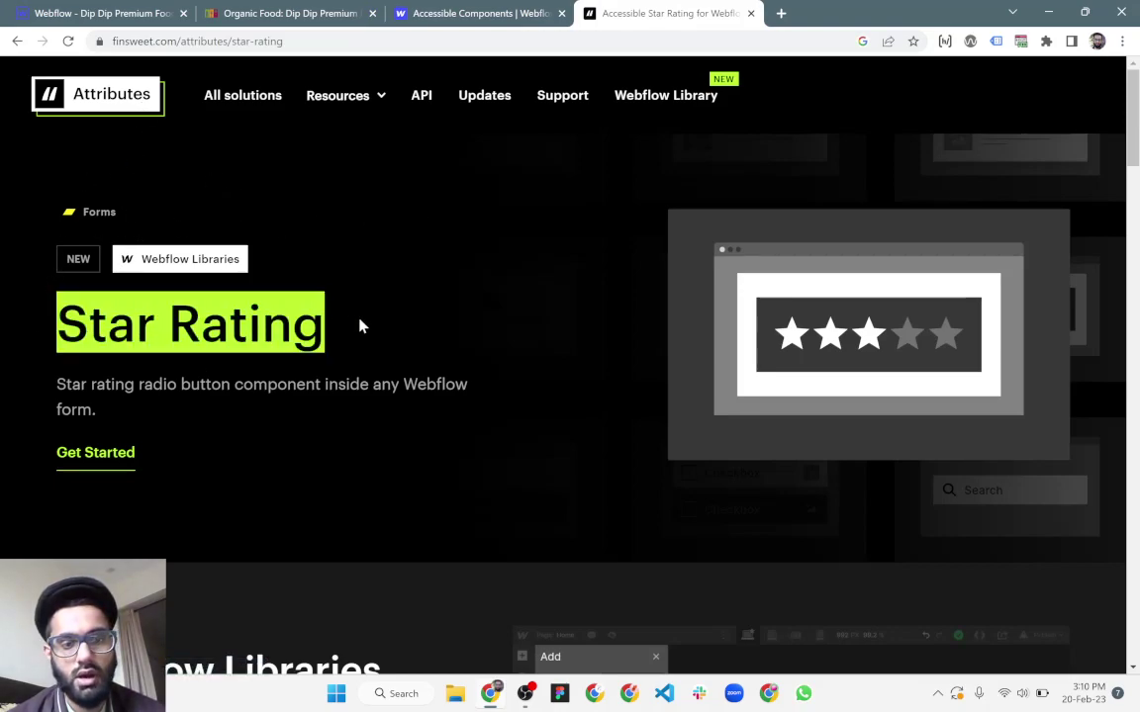
click(386, 322)
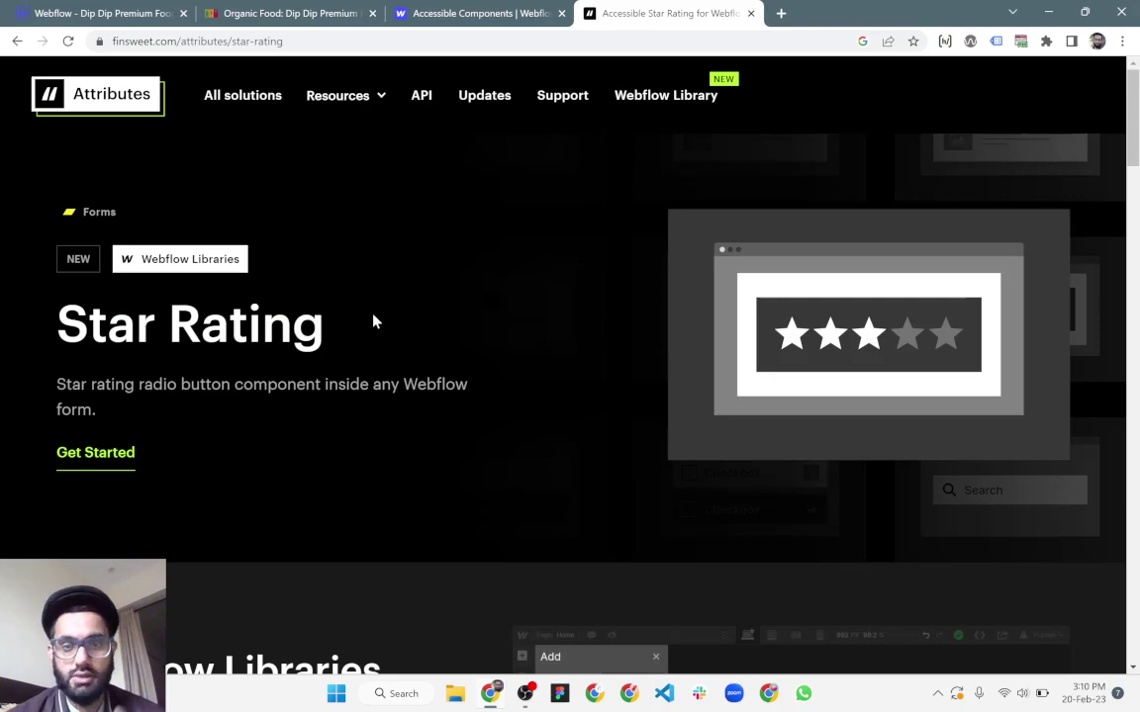
scroll(5, 318, down, 10)
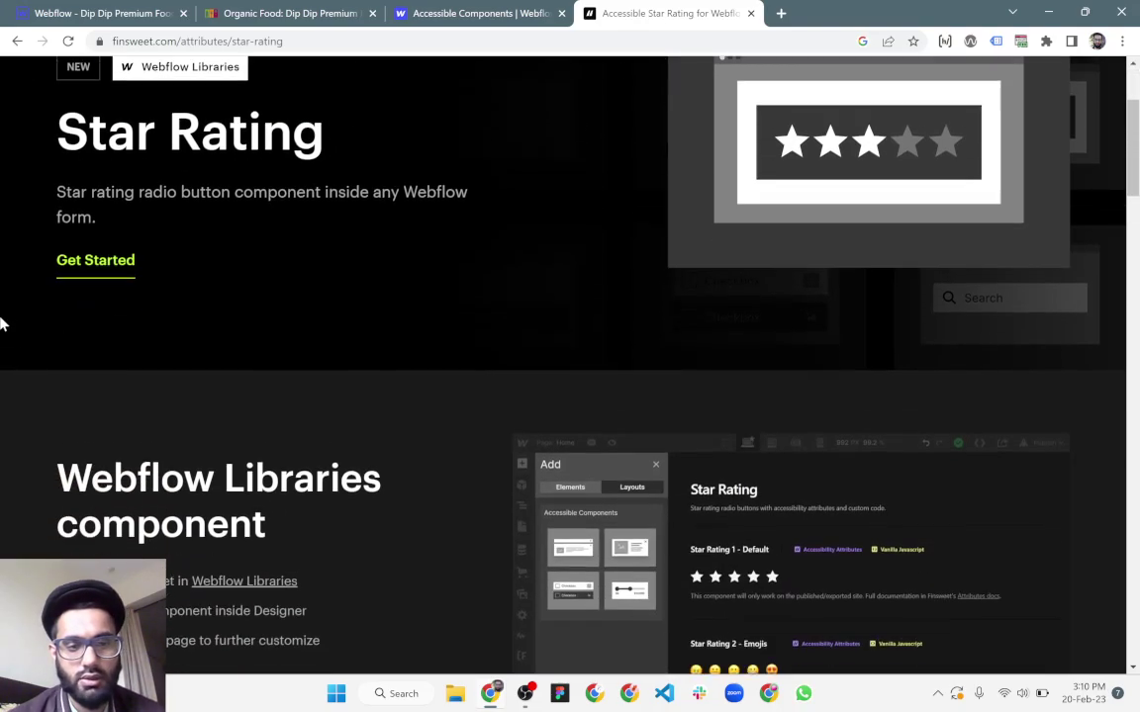
scroll(5, 319, down, 2)
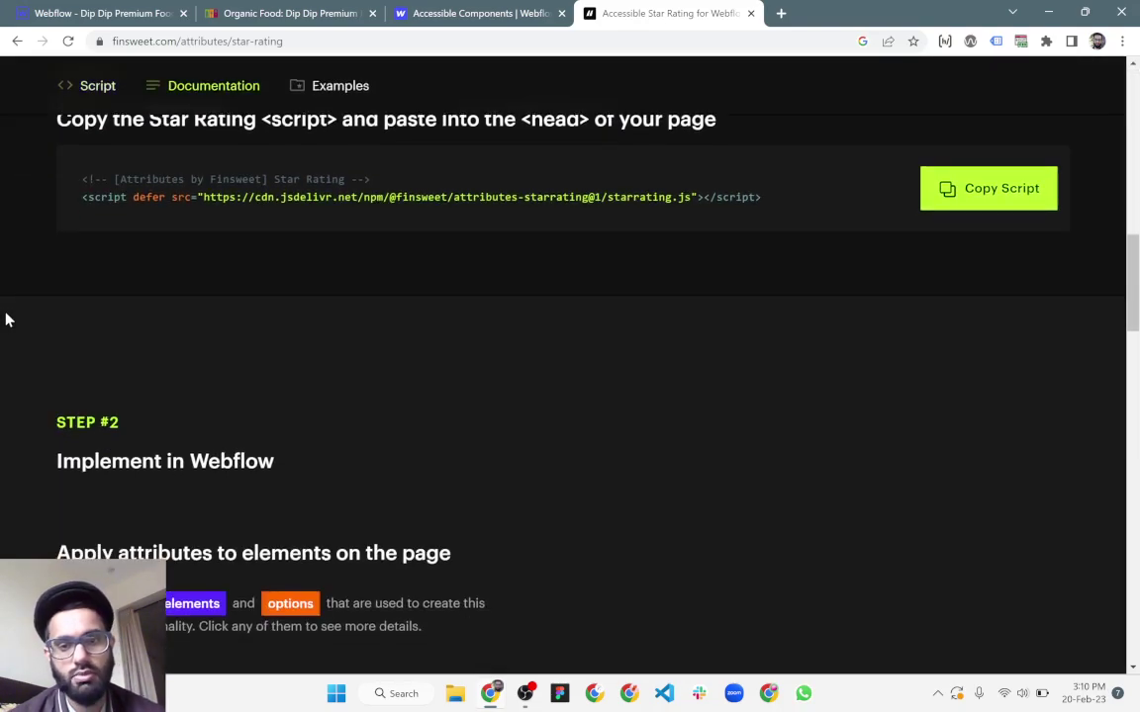
scroll(5, 319, down, 4)
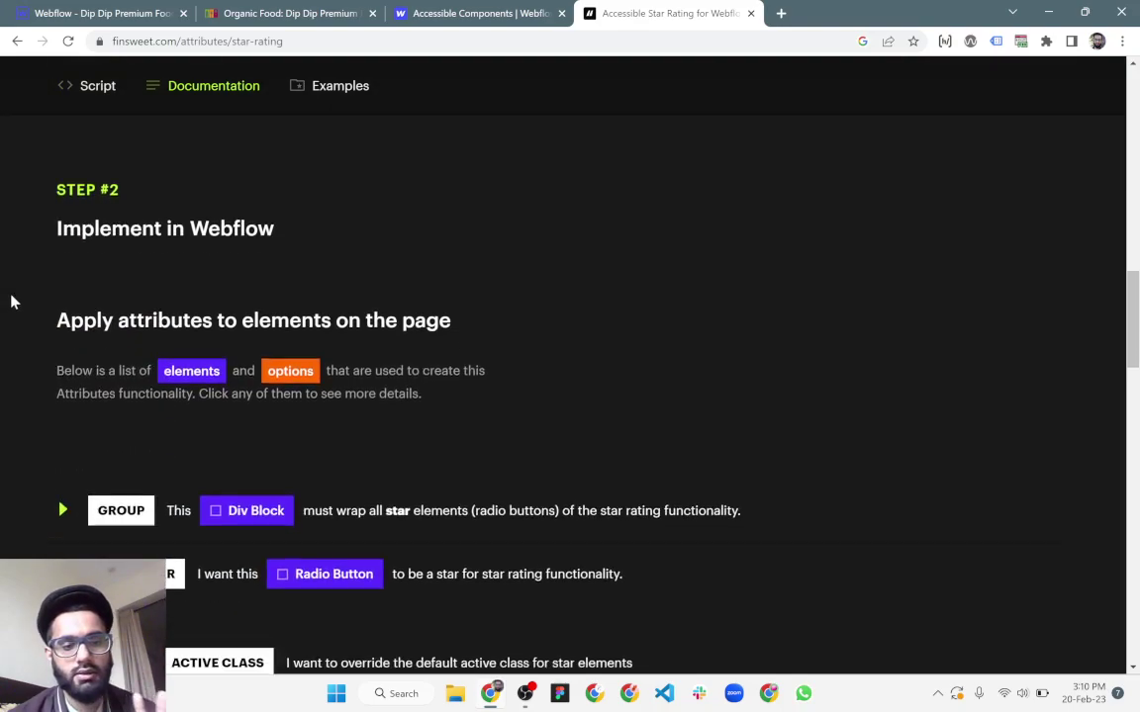
View the Accessible Components library page, then find Star Rating 2 - Emojis among that library's layouts in the Webflow Designer.
click(425, 18)
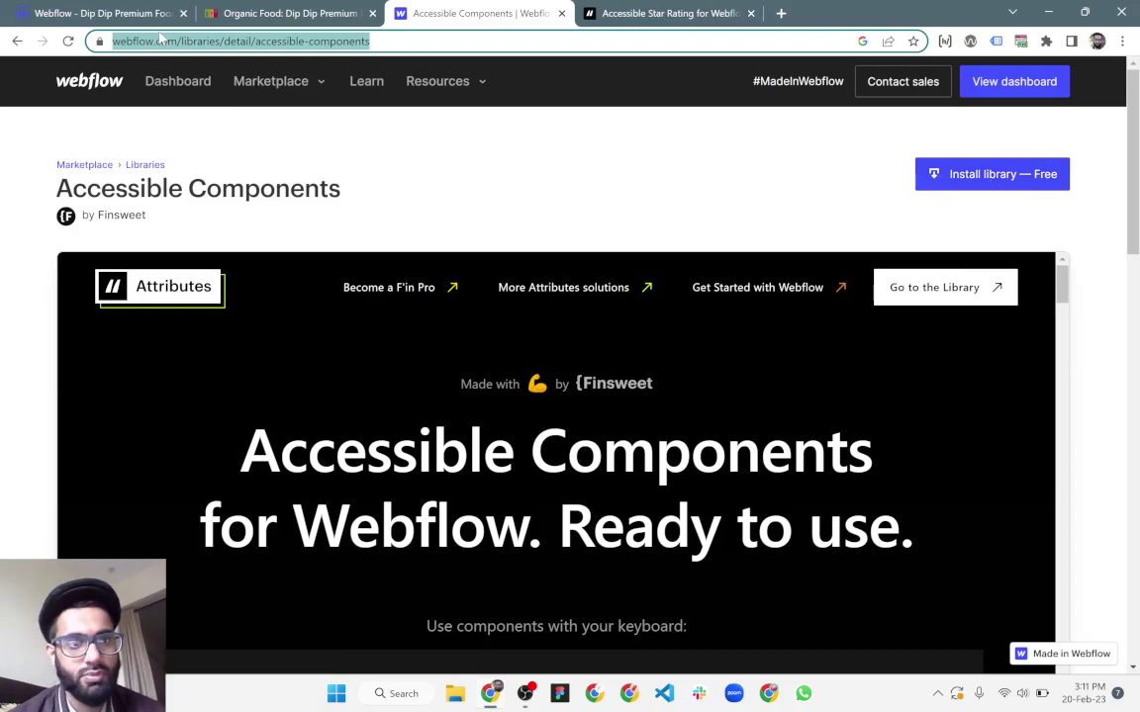
click(121, 15)
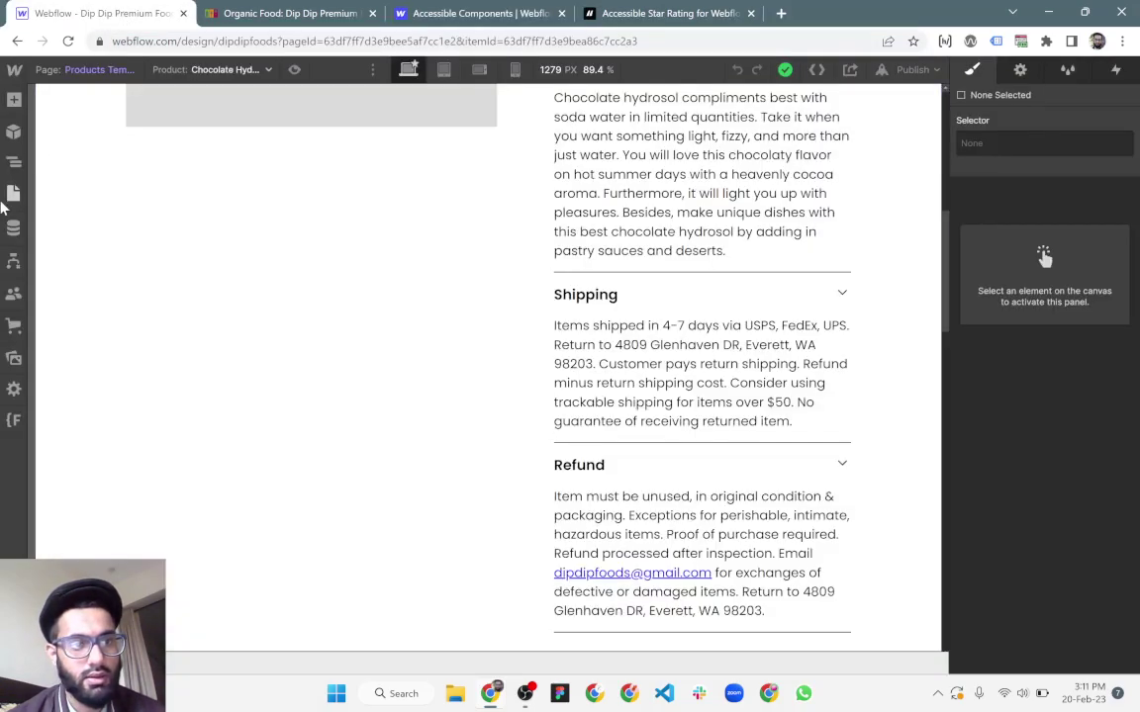
click(14, 99)
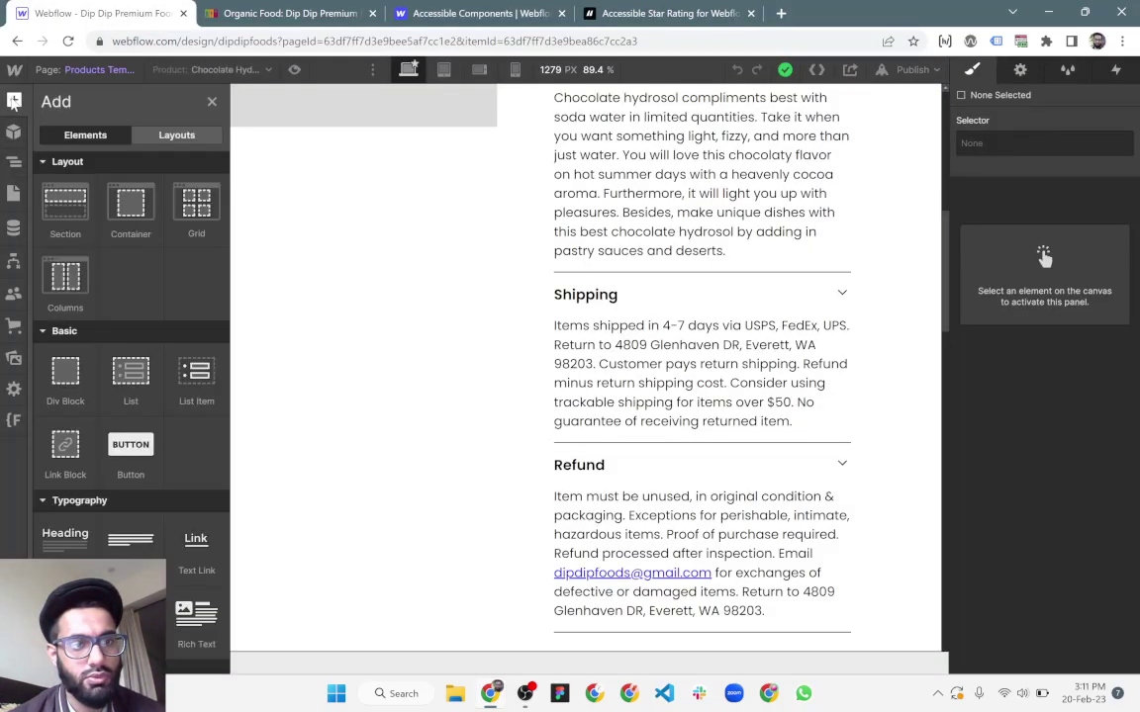
click(137, 135)
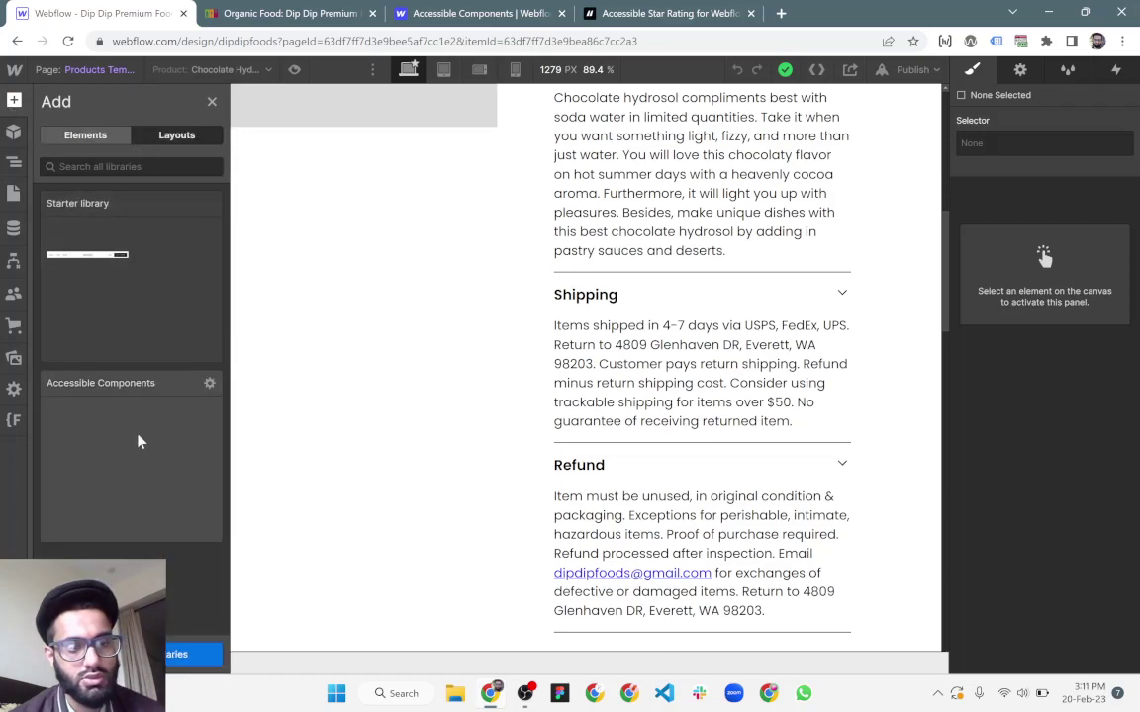
click(99, 391)
scroll(97, 450, down, 2)
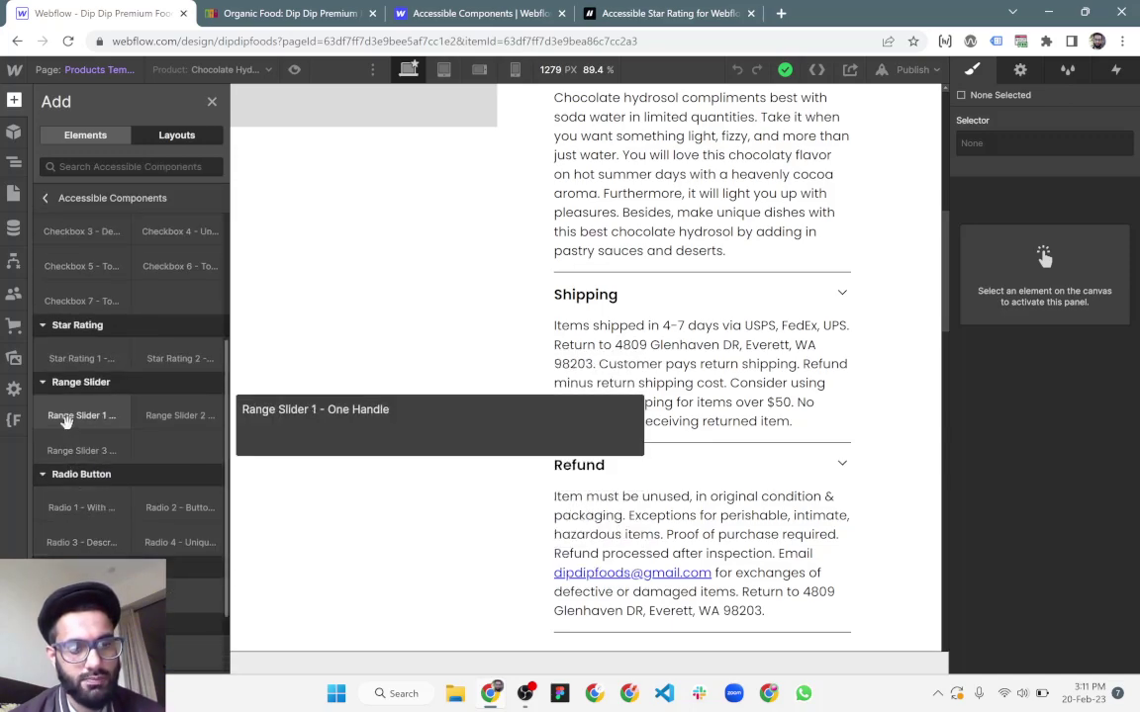
scroll(84, 474, down, 1)
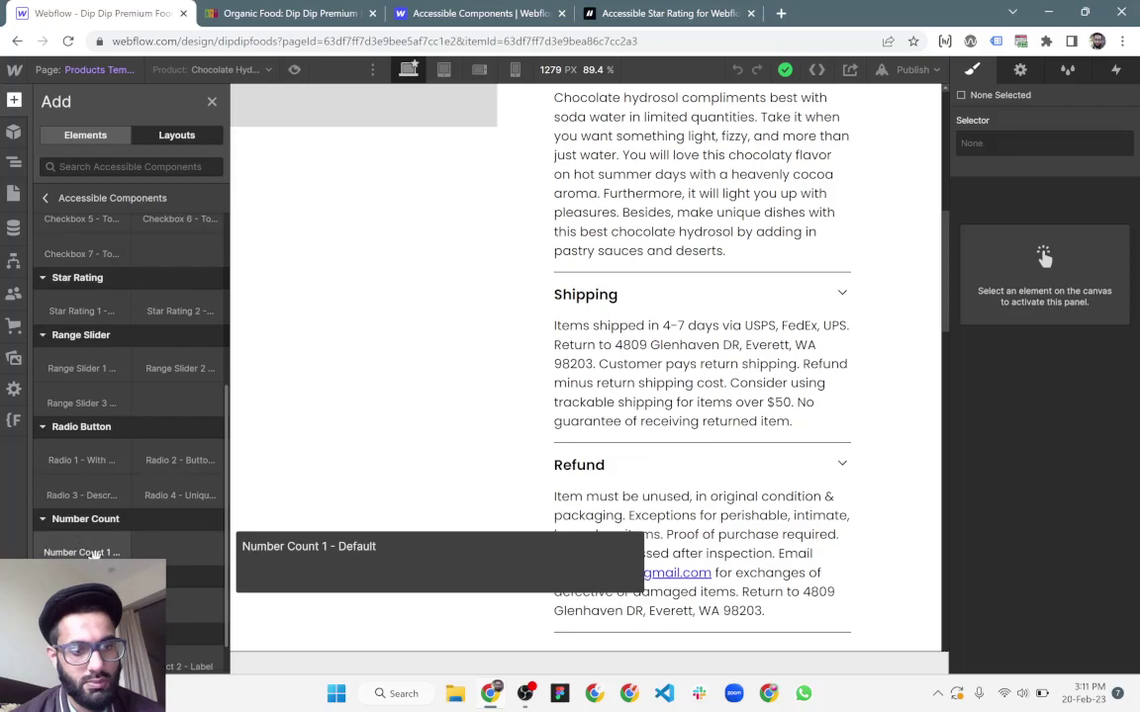
scroll(94, 554, down, 1)
scroll(99, 406, up, 3)
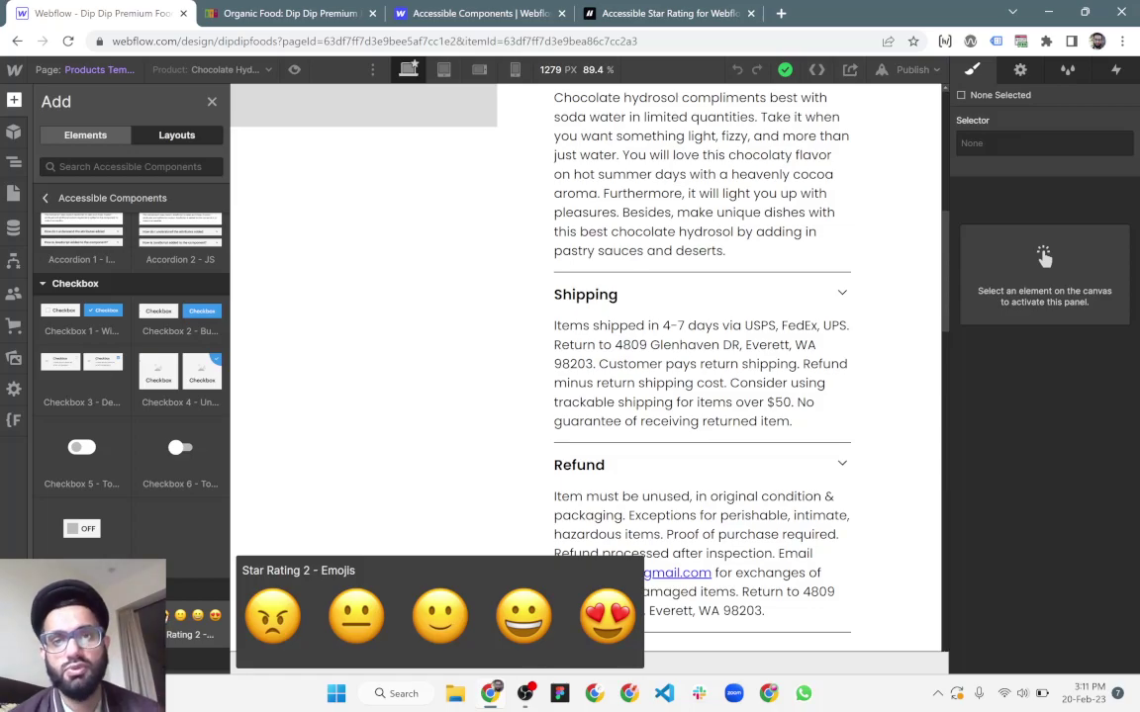
drag(180, 615, 183, 334)
Inspect the star rating script embed's custom code in the Leave your review form, leaving the code unchanged.
scroll(186, 356, down, 15)
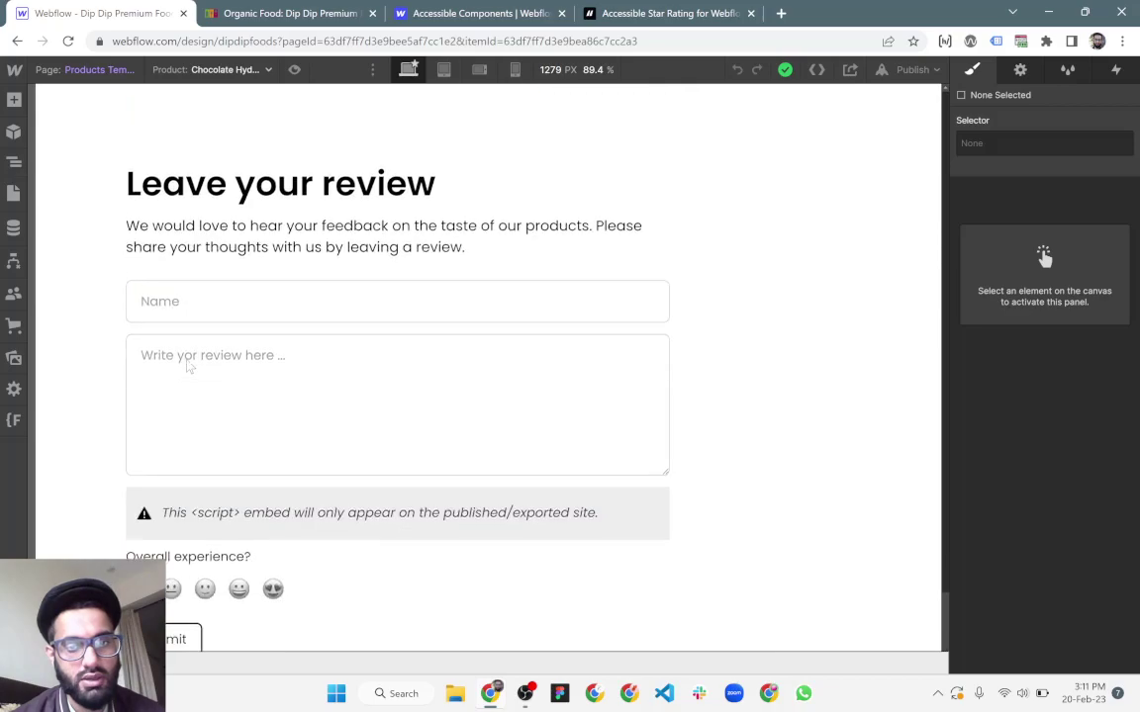
scroll(188, 366, up, 3)
scroll(188, 366, down, 3)
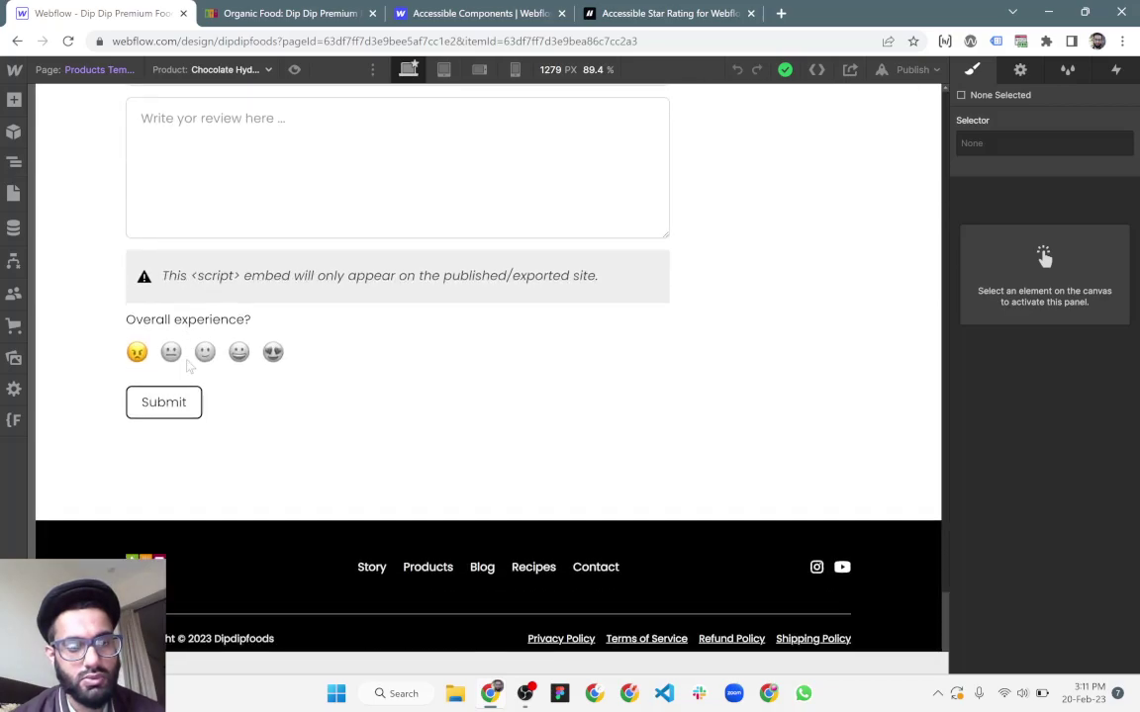
scroll(188, 366, up, 3)
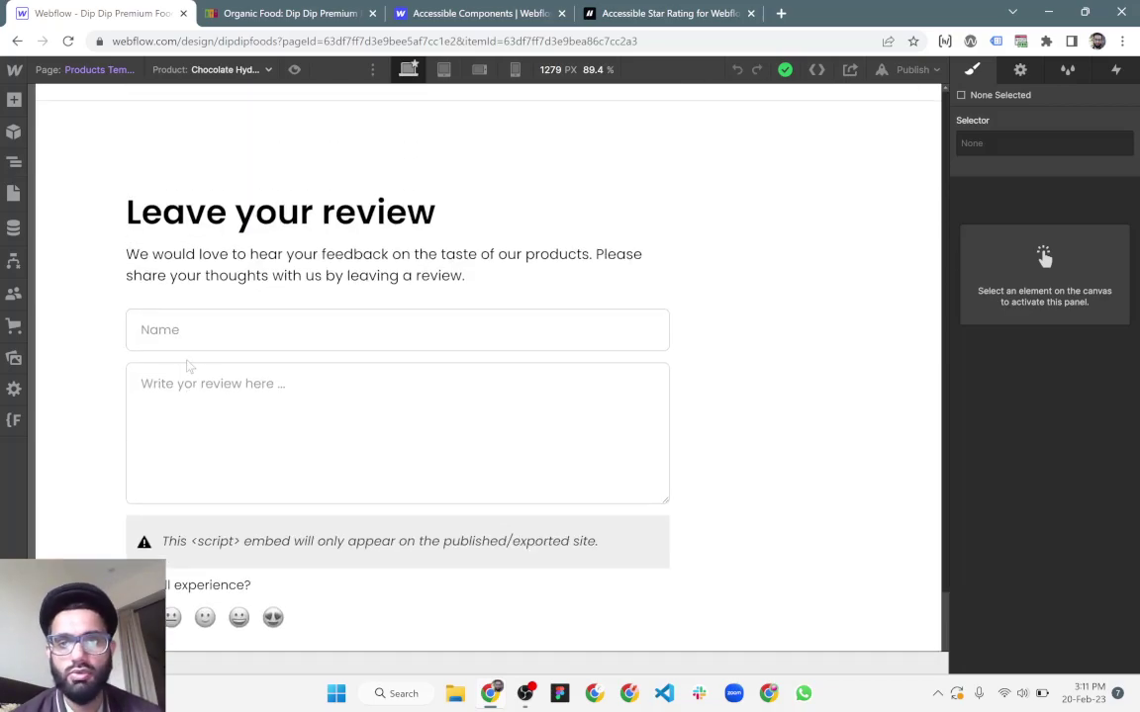
scroll(188, 366, down, 3)
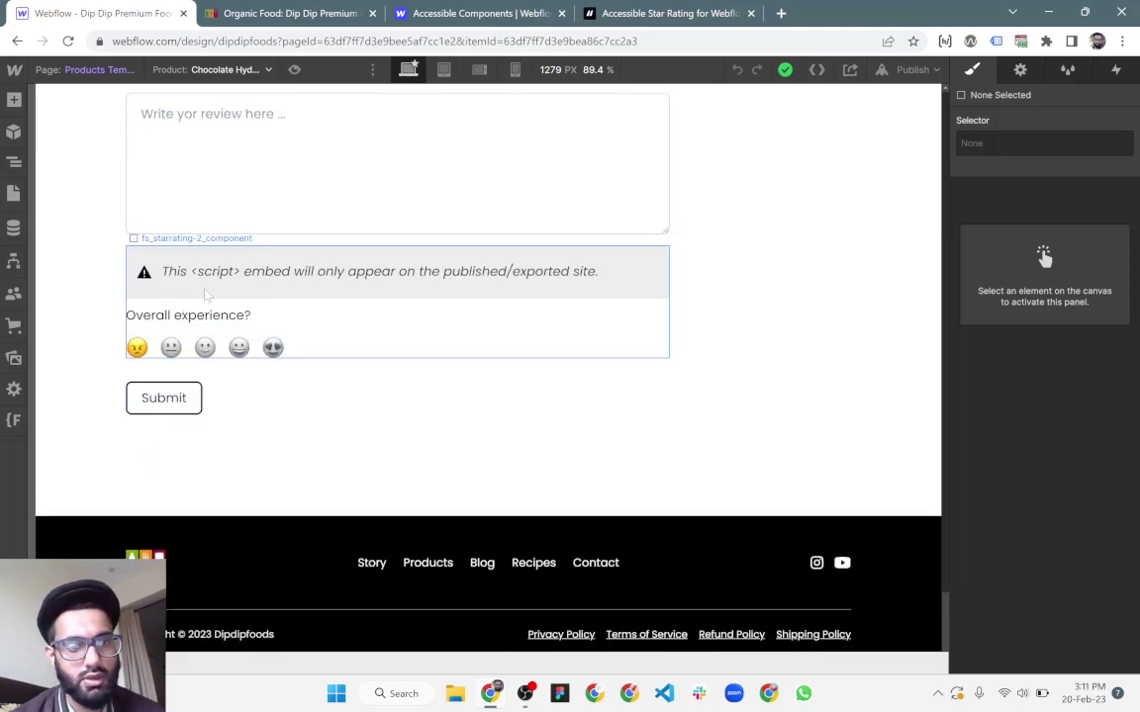
double_click(212, 263)
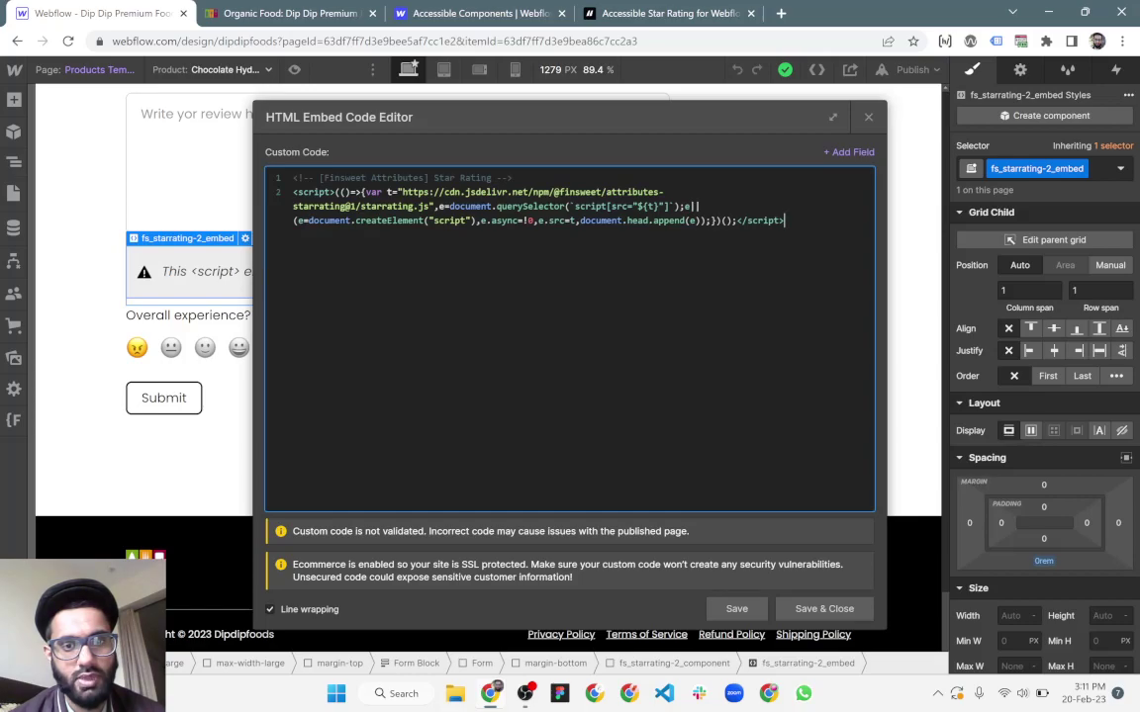
drag(401, 192, 430, 205)
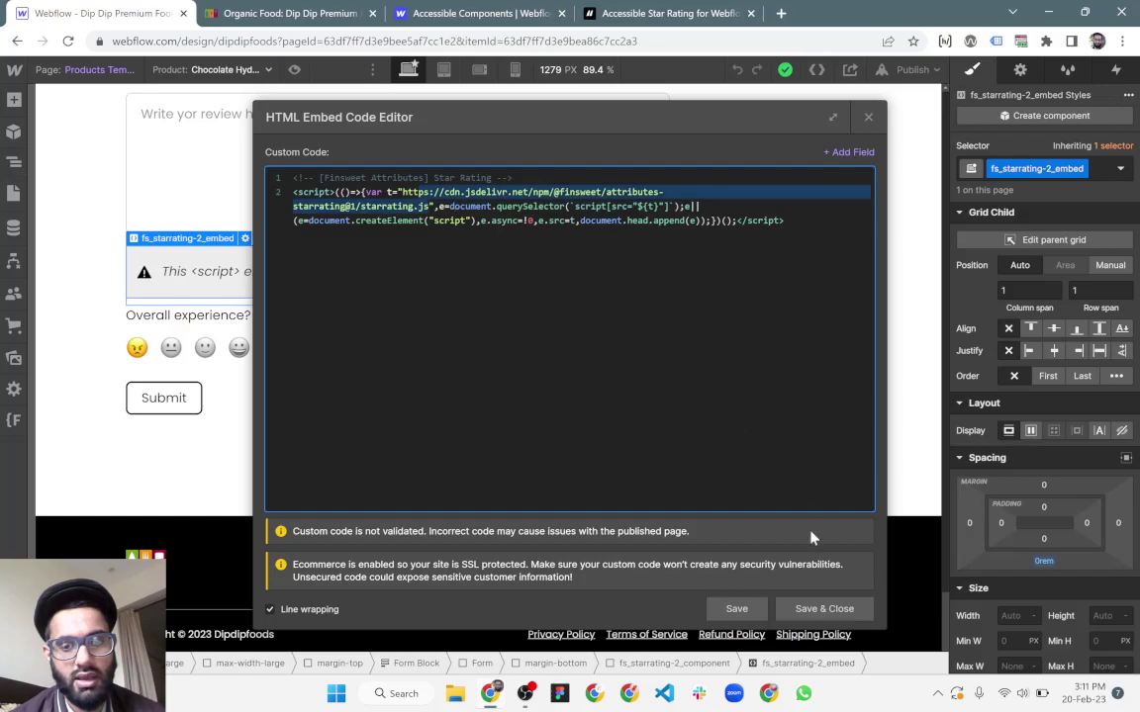
click(868, 116)
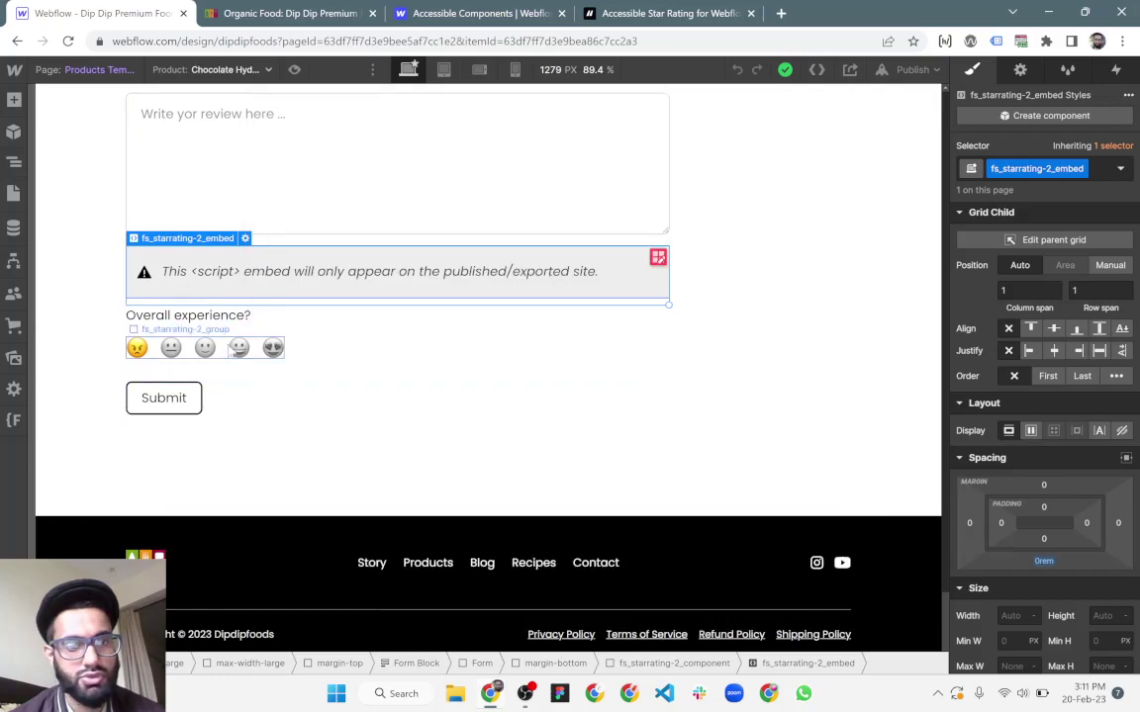
Check the custom attributes of an emoji rating icon and of its enclosing star rating group in the review form.
click(205, 347)
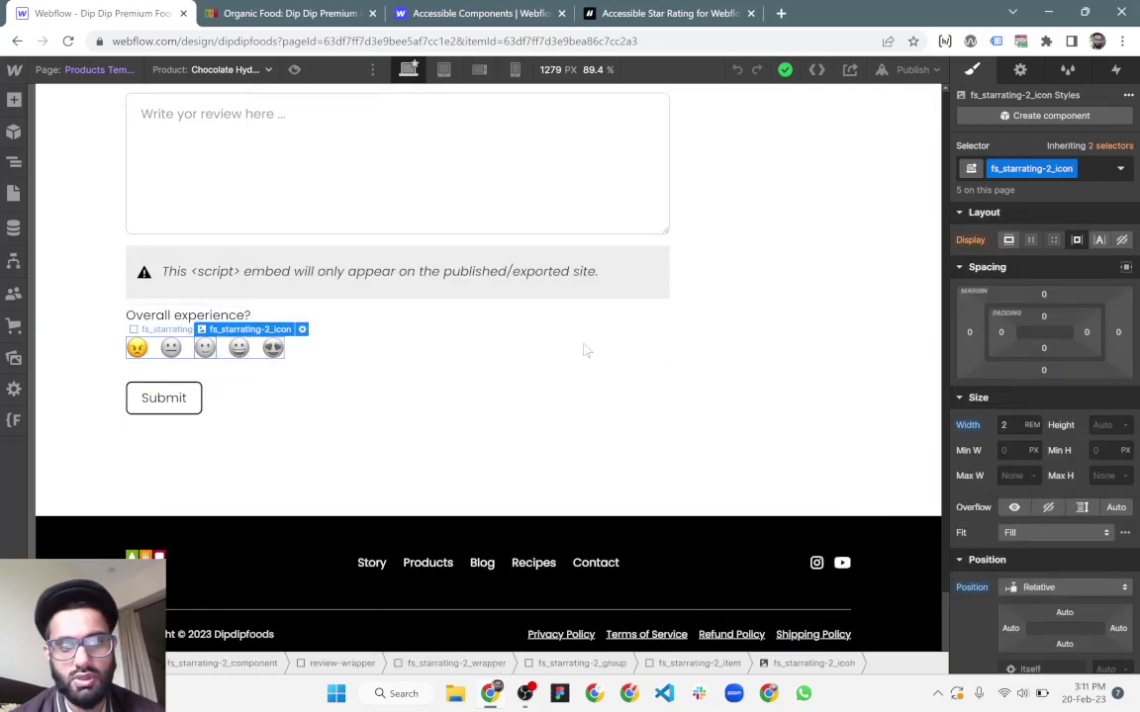
click(1020, 69)
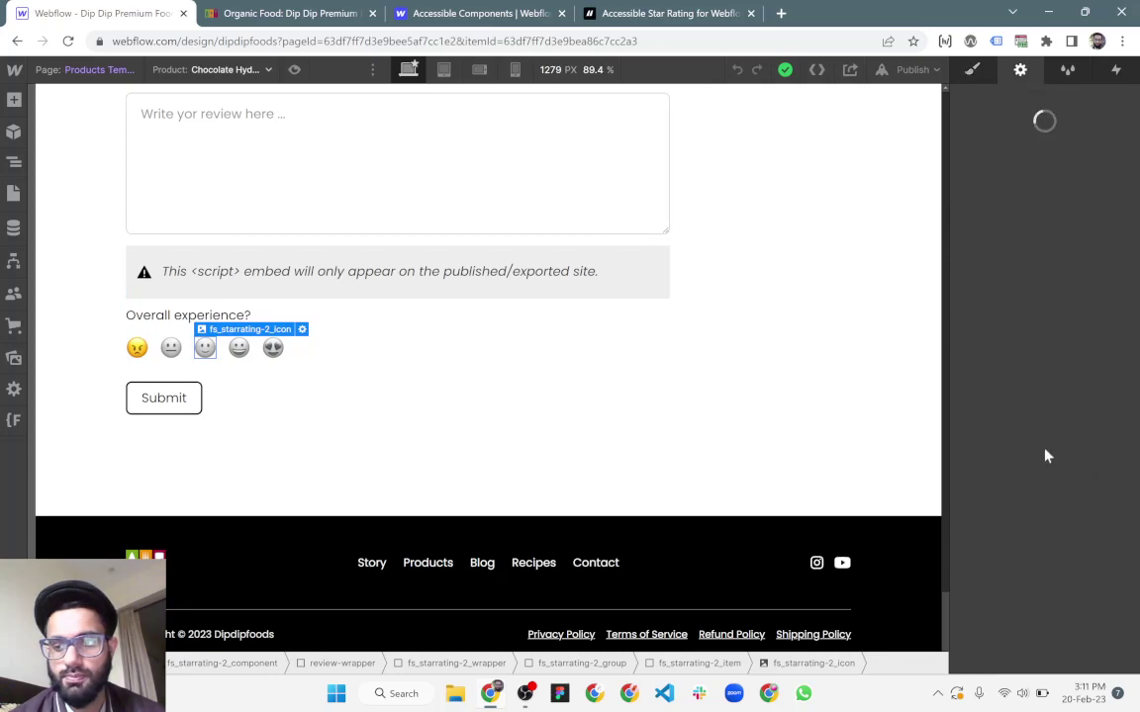
scroll(1042, 475, down, 5)
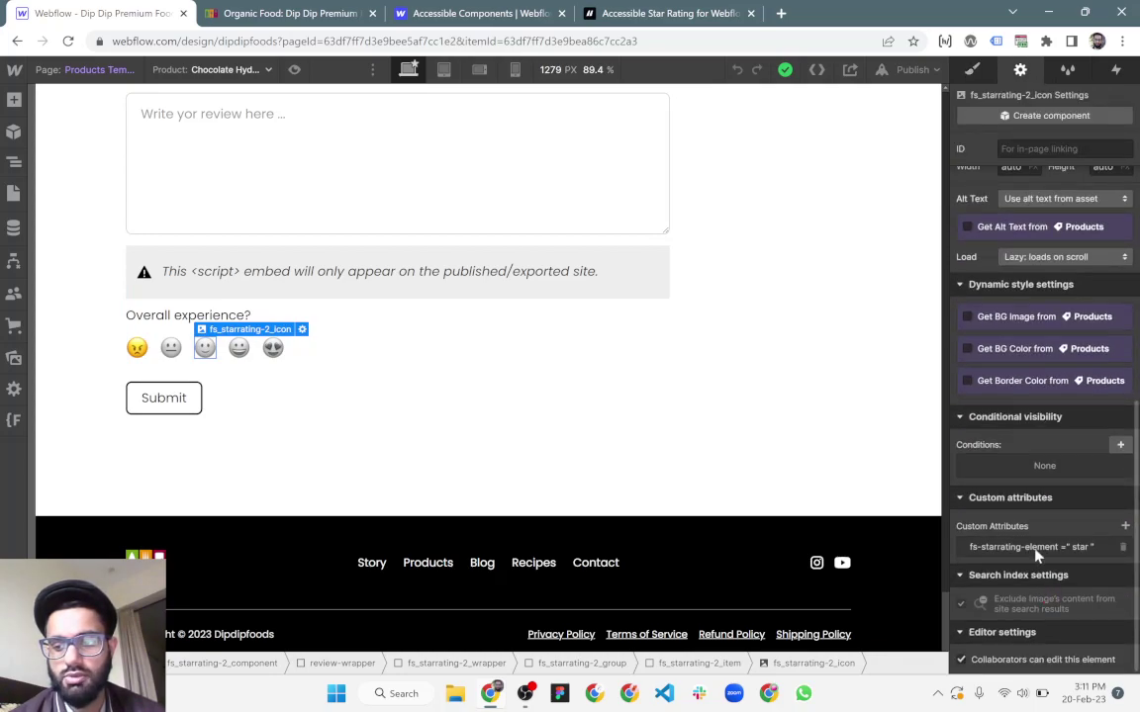
click(188, 348)
scroll(964, 559, down, 3)
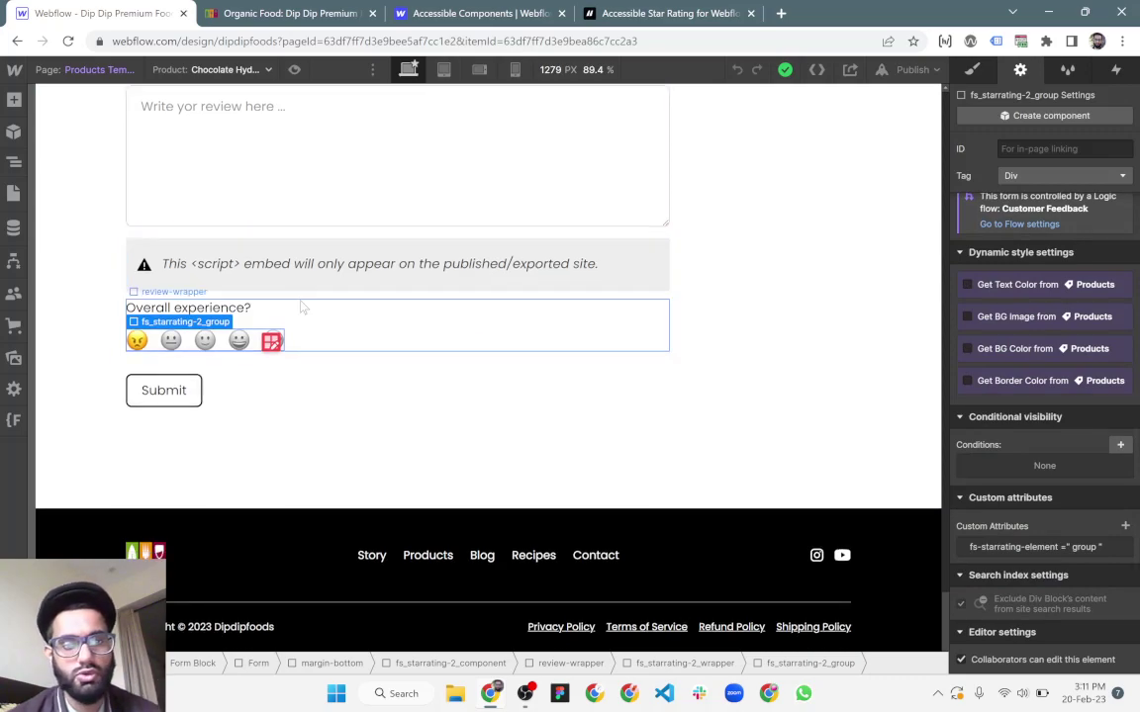
scroll(301, 356, up, 3)
scroll(301, 416, down, 2)
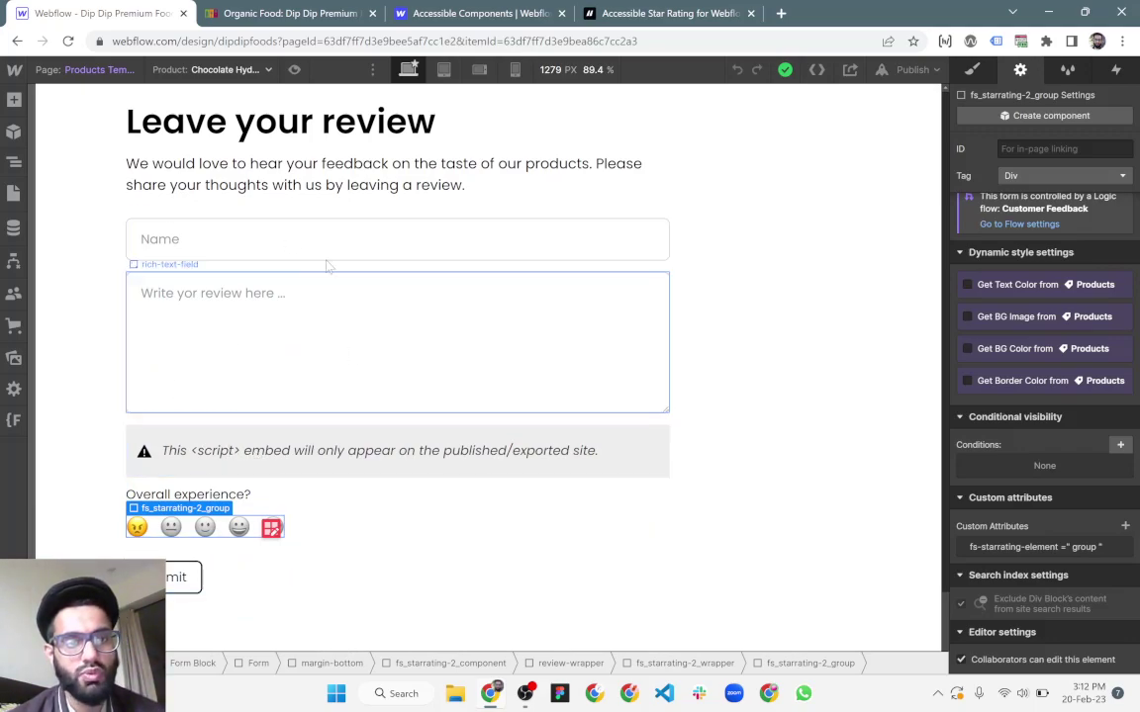
Open the Customer Feedback logic flow and inspect its Review Form trigger and Add review to CMS block.
click(14, 260)
click(85, 141)
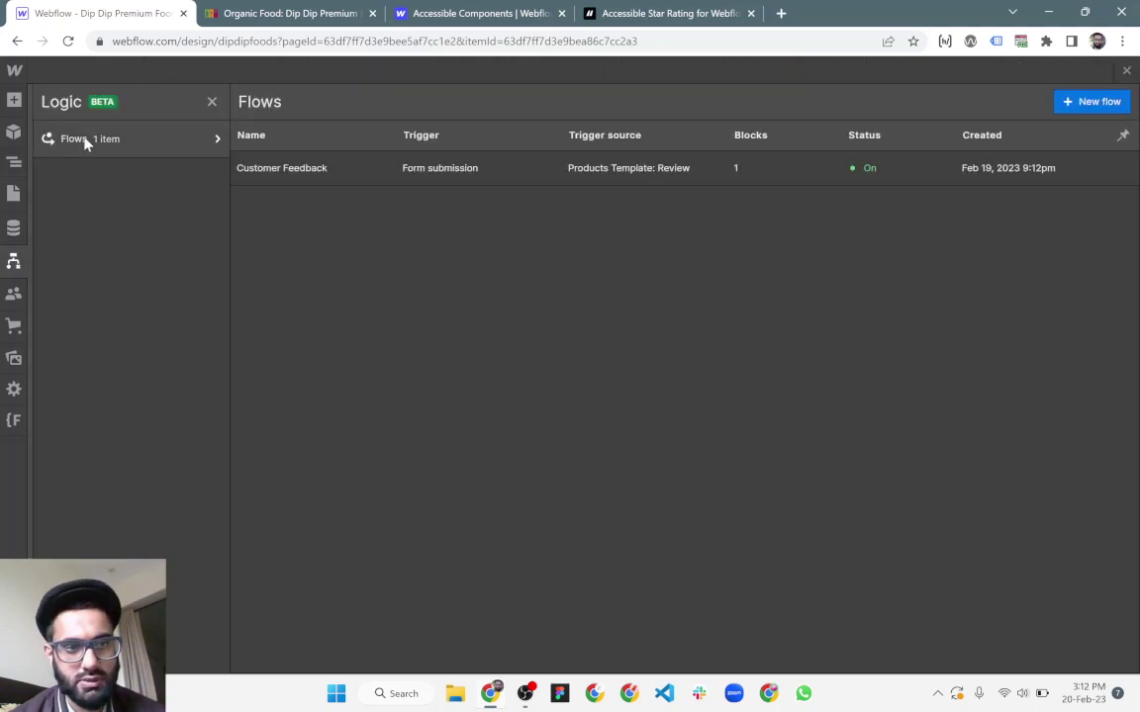
click(311, 173)
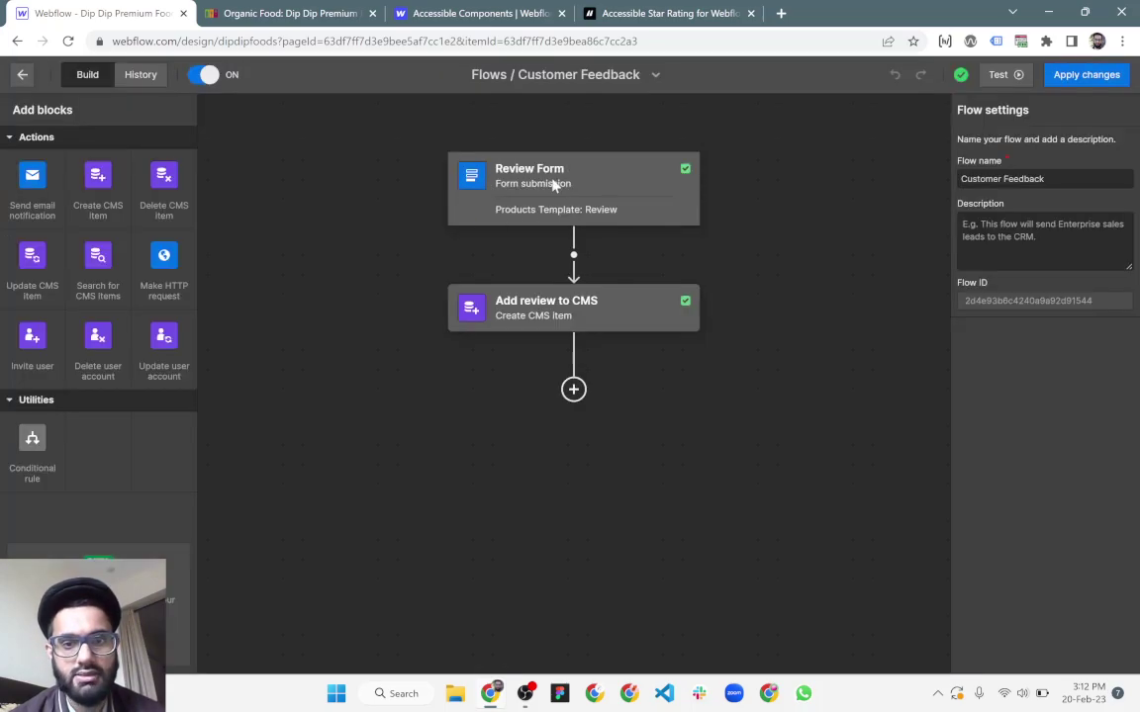
click(555, 186)
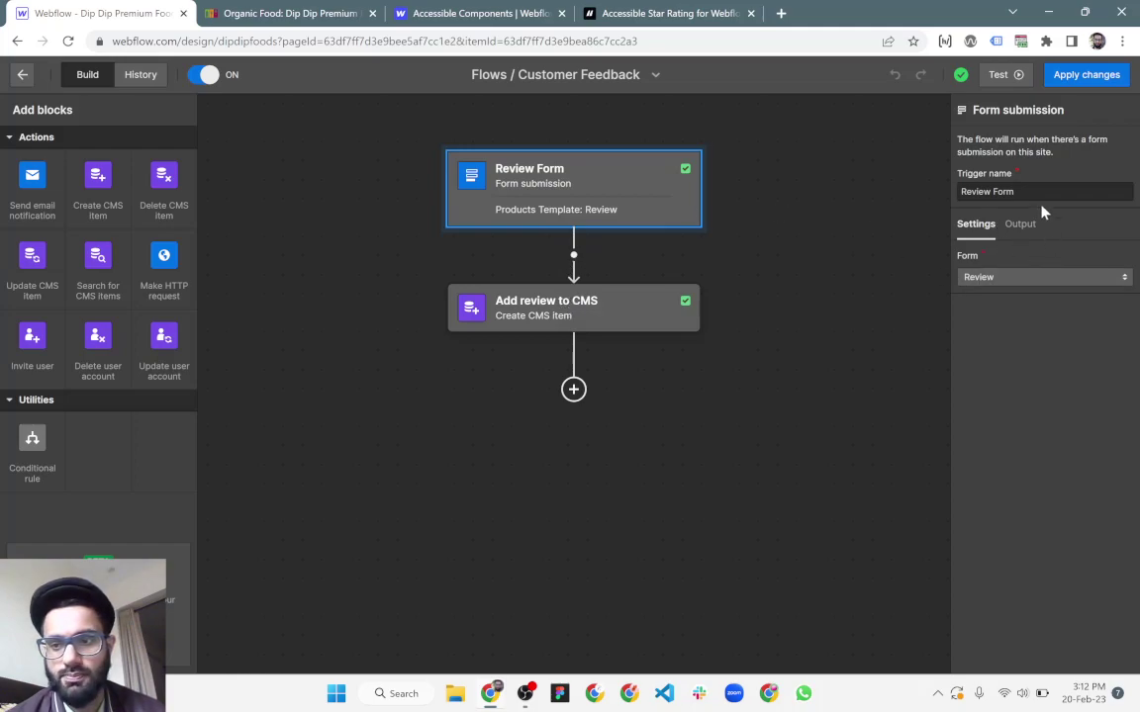
click(594, 303)
click(506, 164)
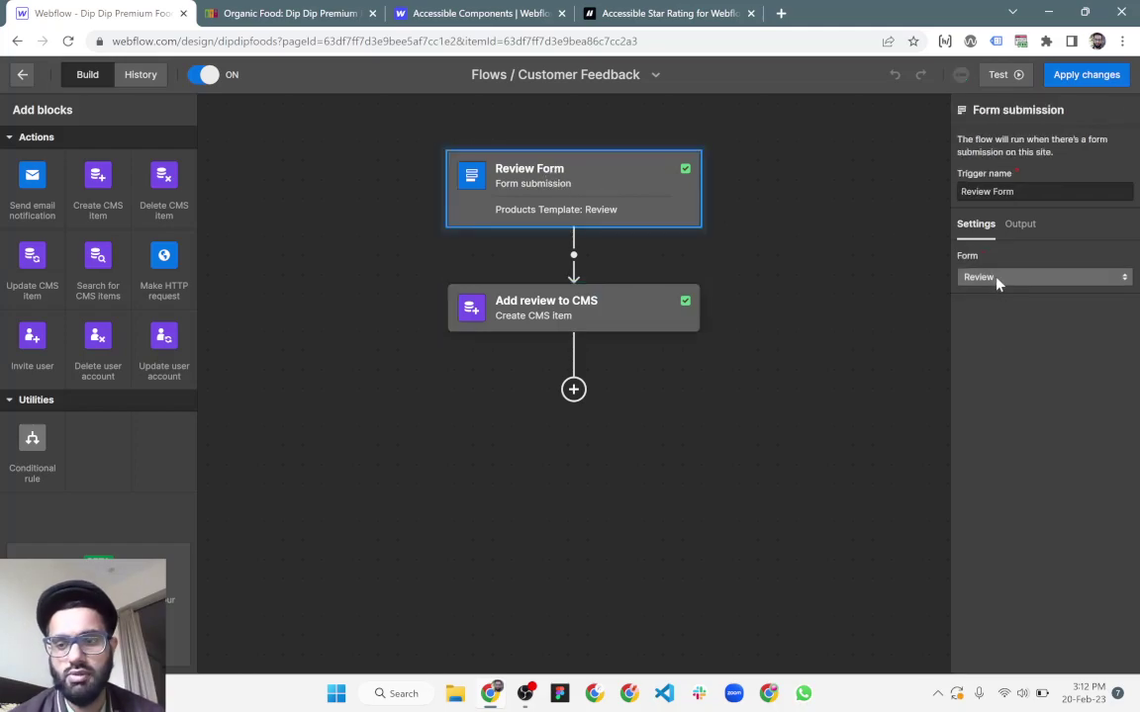
Check the Review Form trigger's form selection and the form fields available for the Name mapping in the Add review to CMS block.
click(997, 282)
click(1009, 344)
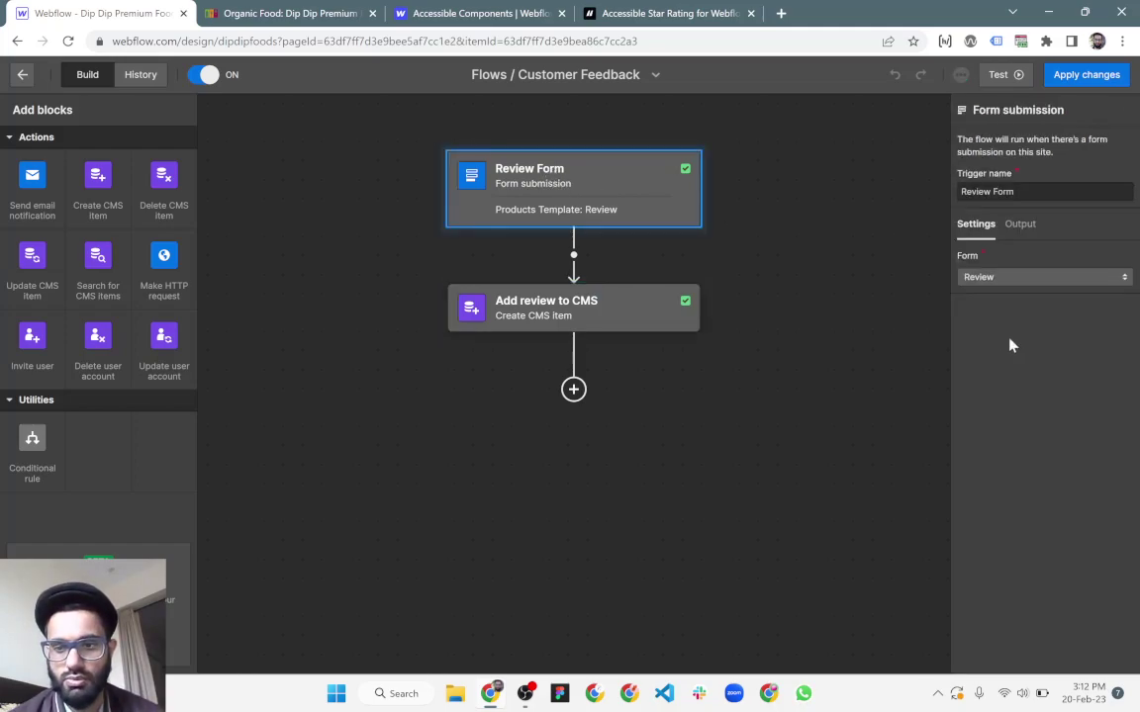
click(574, 311)
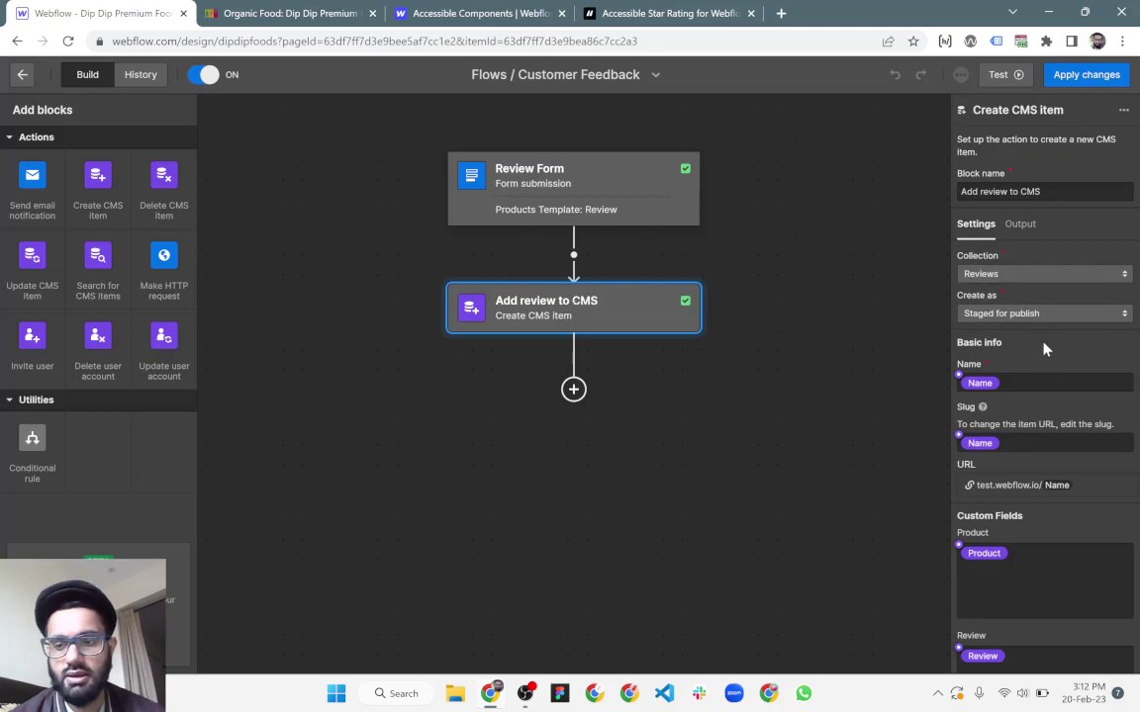
scroll(1043, 341, down, 1)
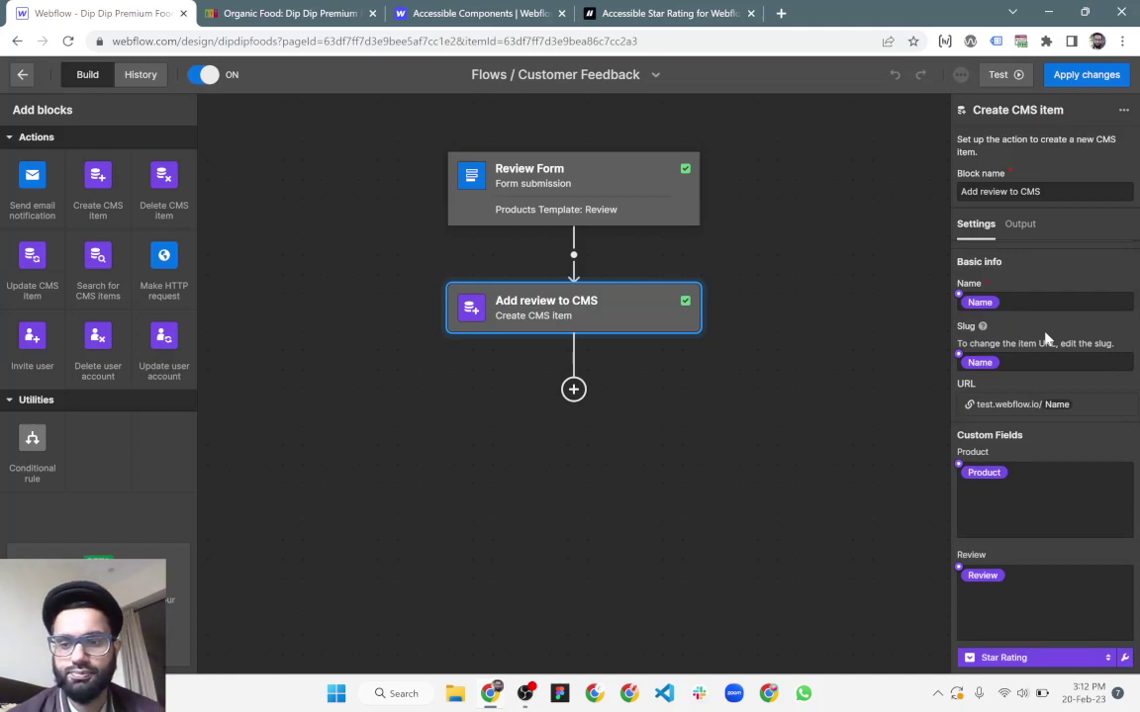
click(959, 294)
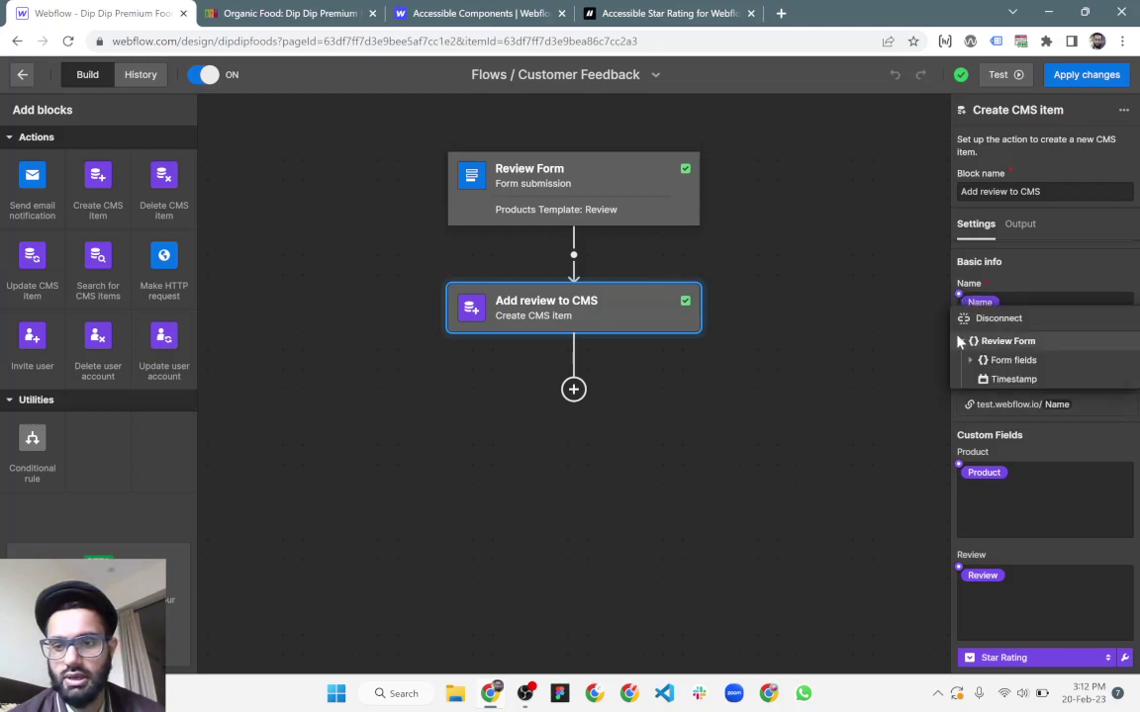
click(970, 361)
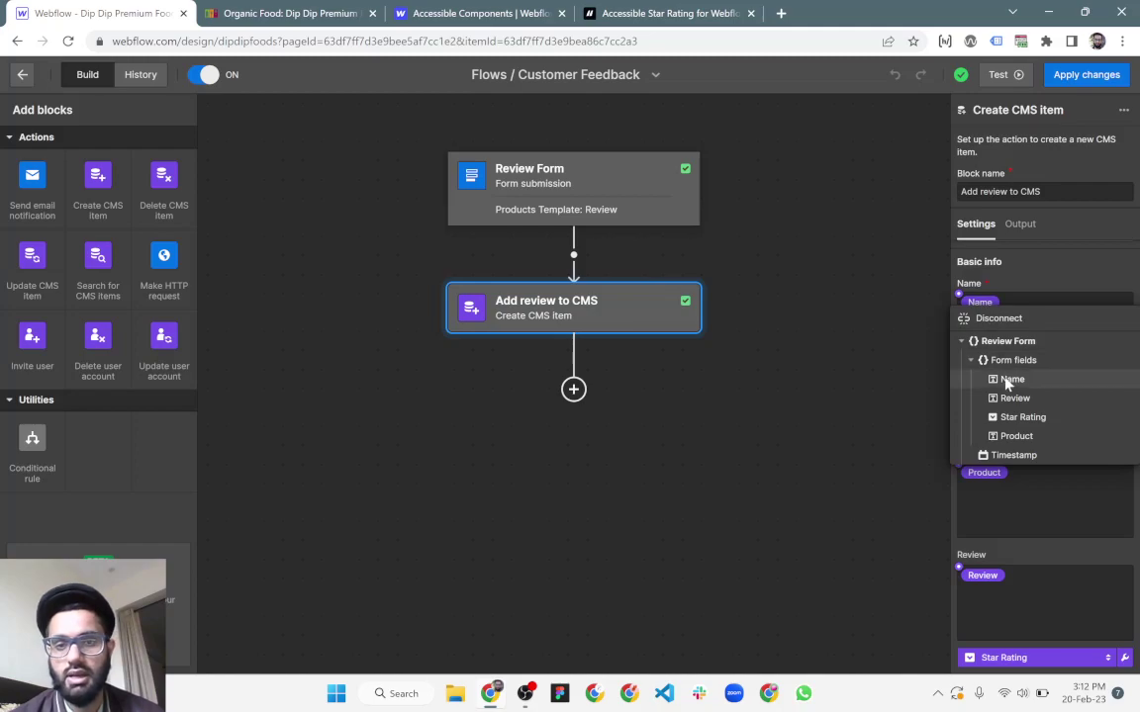
click(1012, 297)
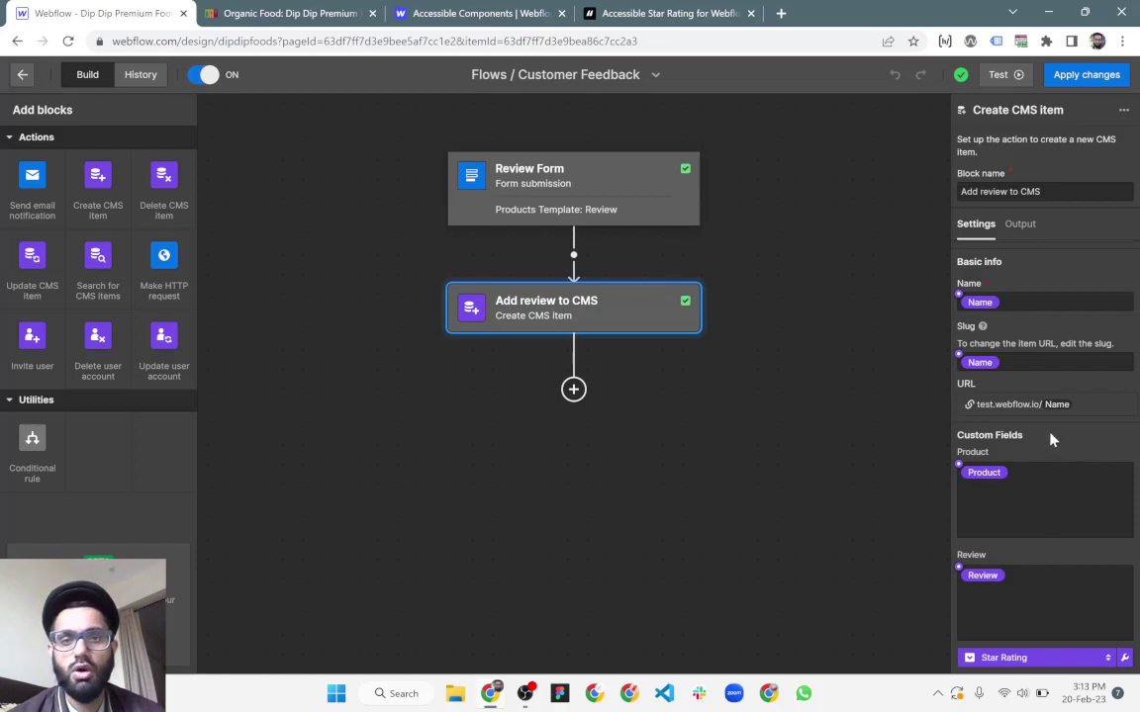
Leave the Customer Feedback flow and review the Chocolate Hydrosol product heading and the Leave your review form on the product template.
click(22, 74)
click(13, 260)
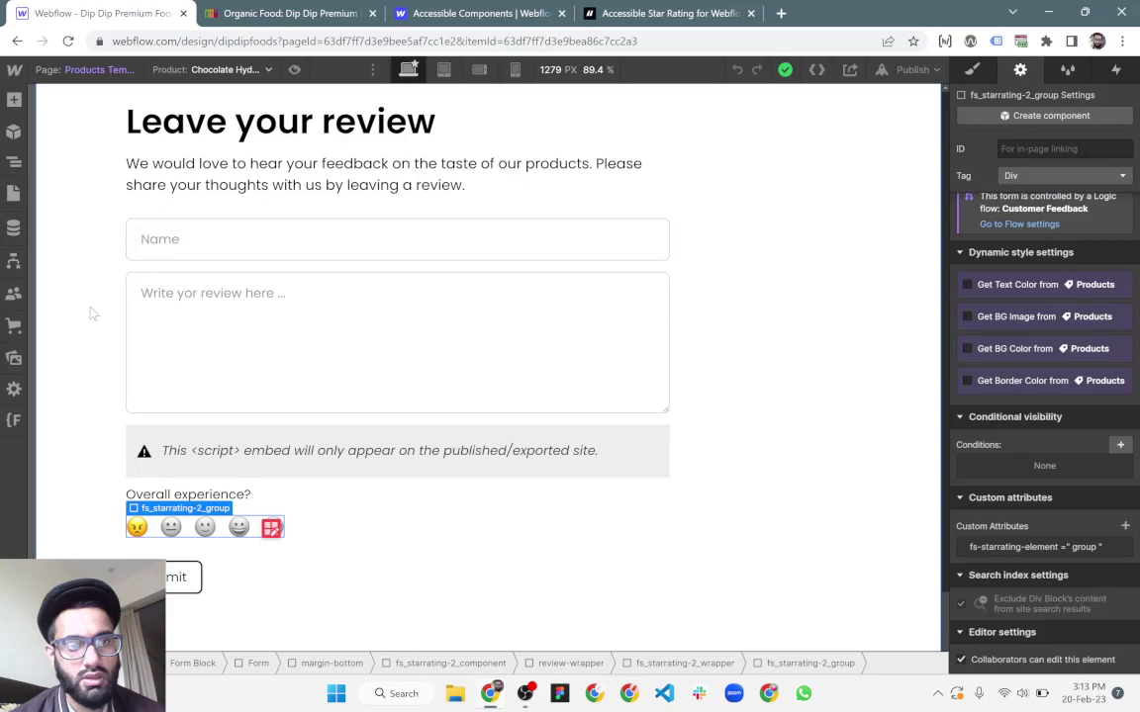
click(96, 213)
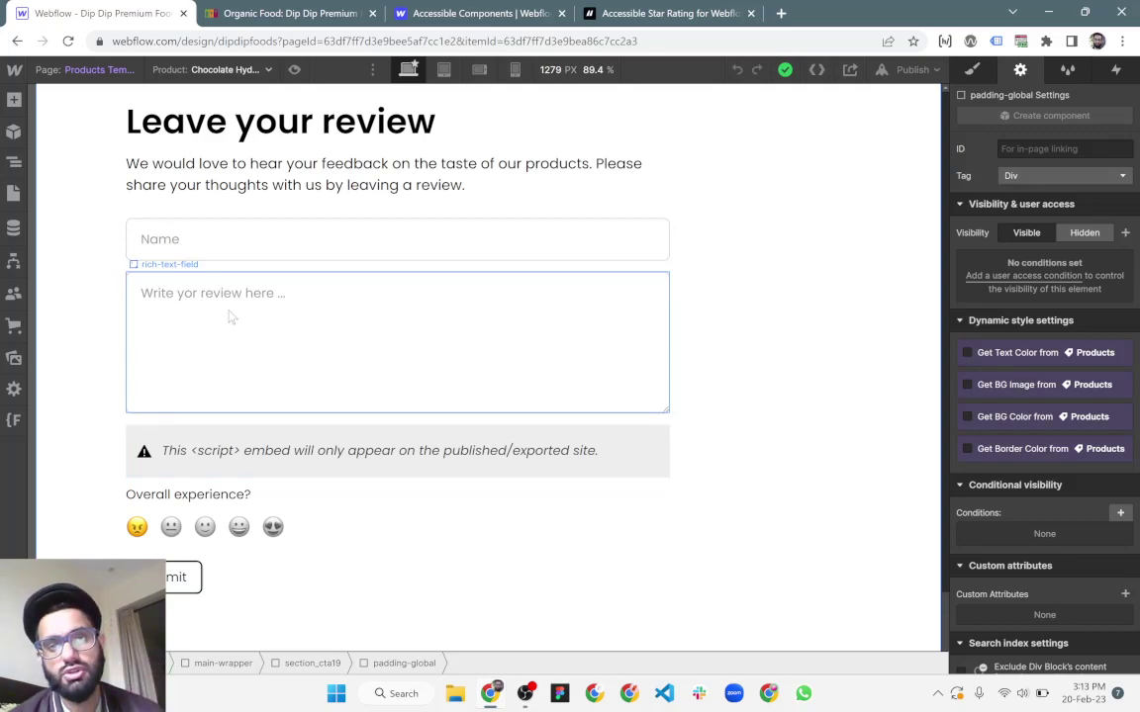
scroll(223, 315, up, 15)
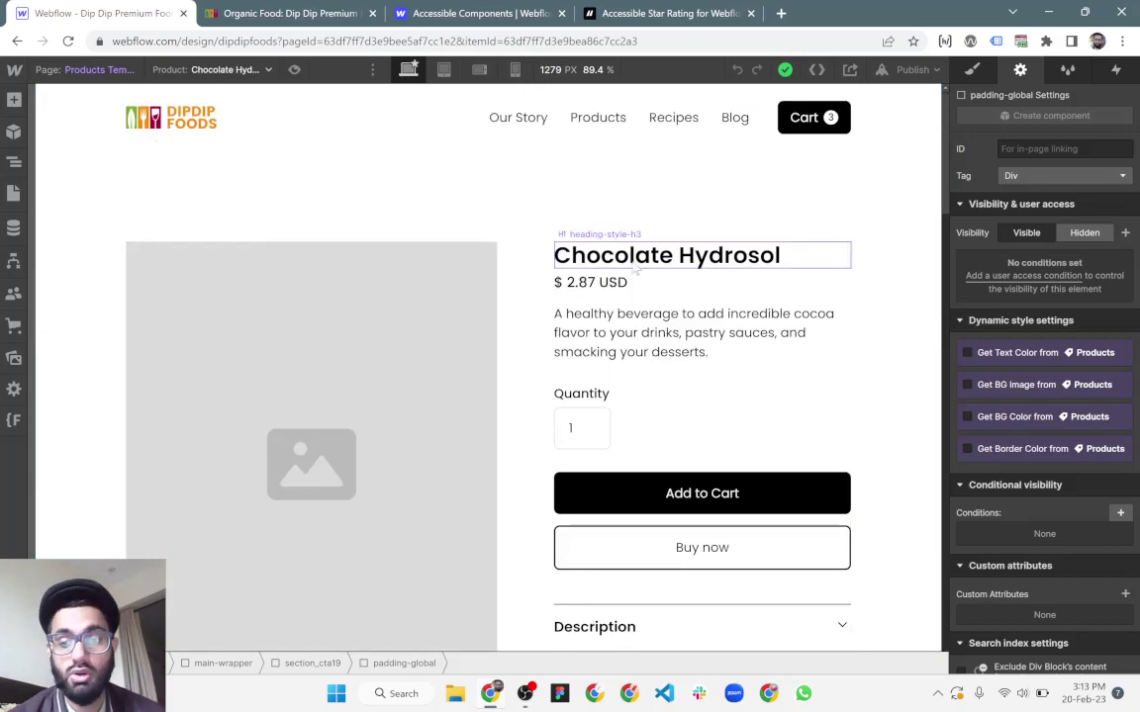
scroll(99, 322, down, 15)
scroll(93, 326, down, 3)
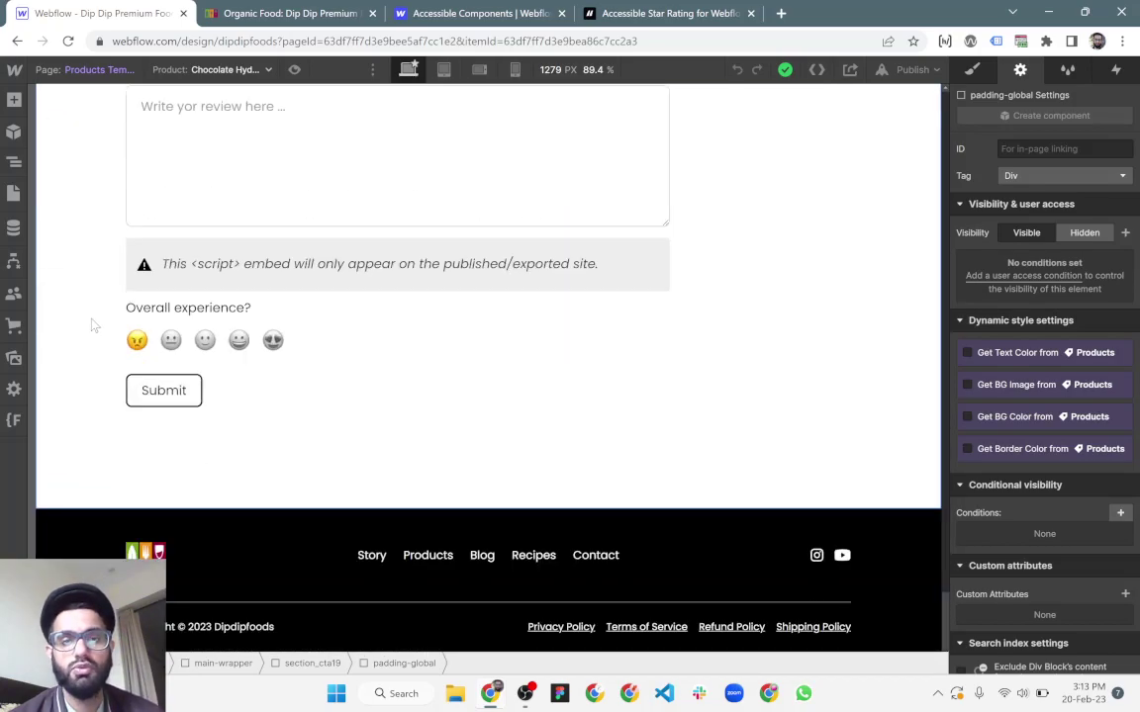
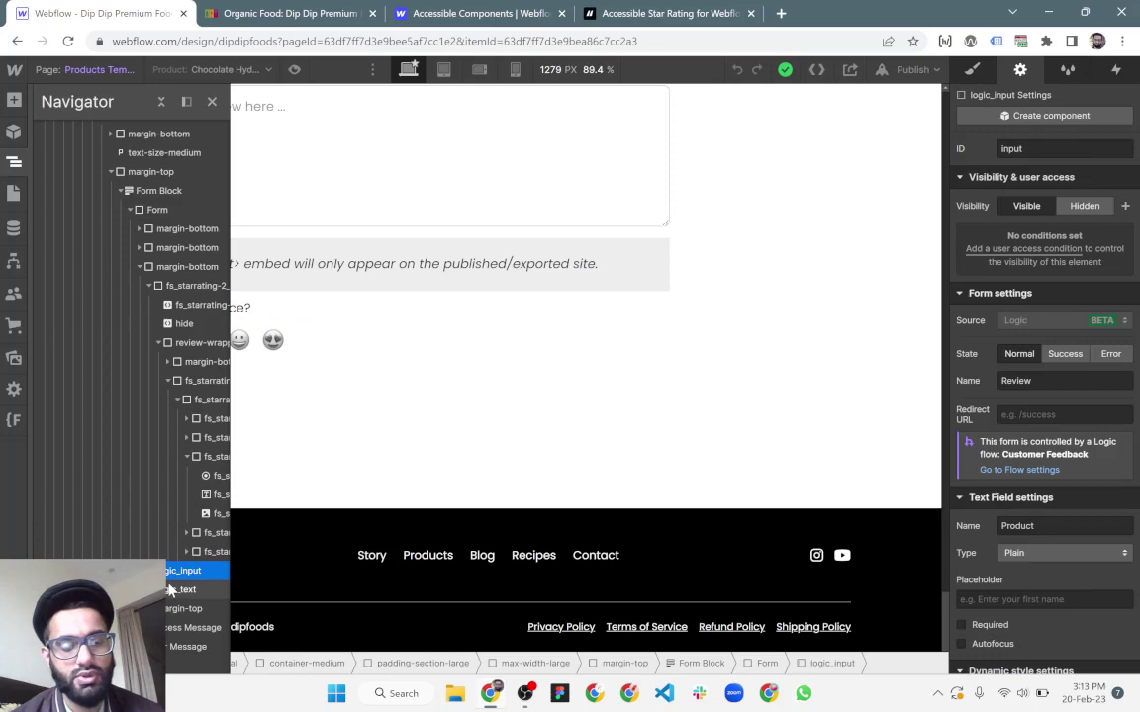
Compare the settings of the review form's logic_input text field and logic_text element, including their IDs and the text's CMS binding.
click(170, 574)
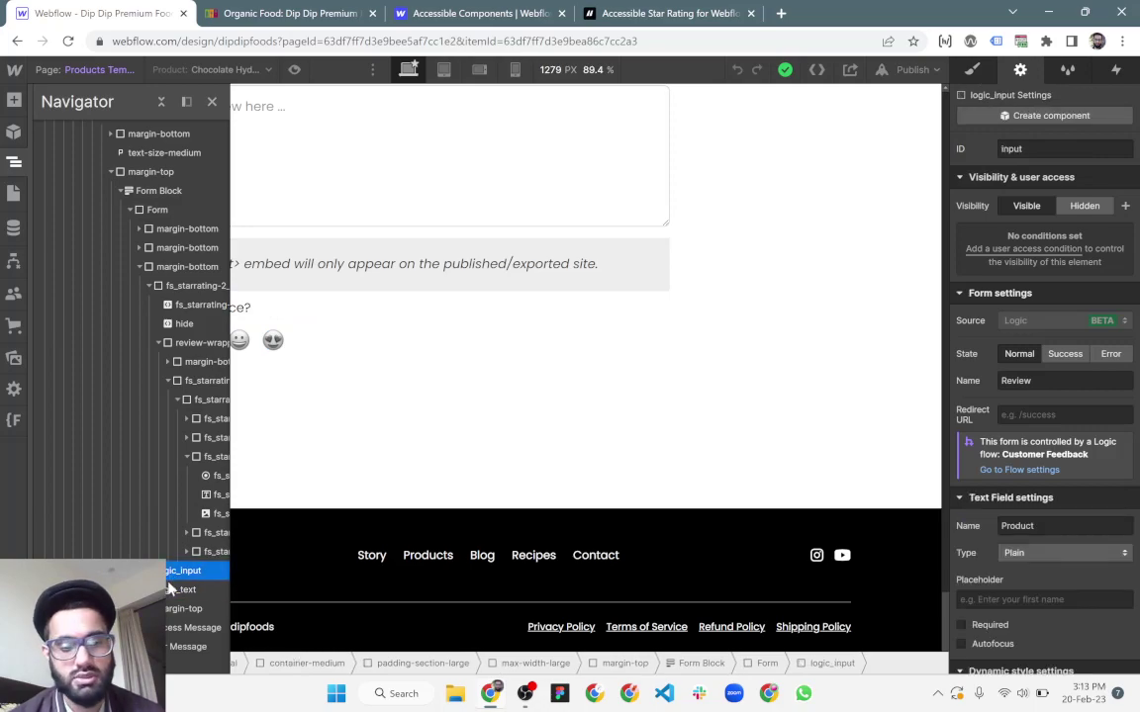
click(173, 591)
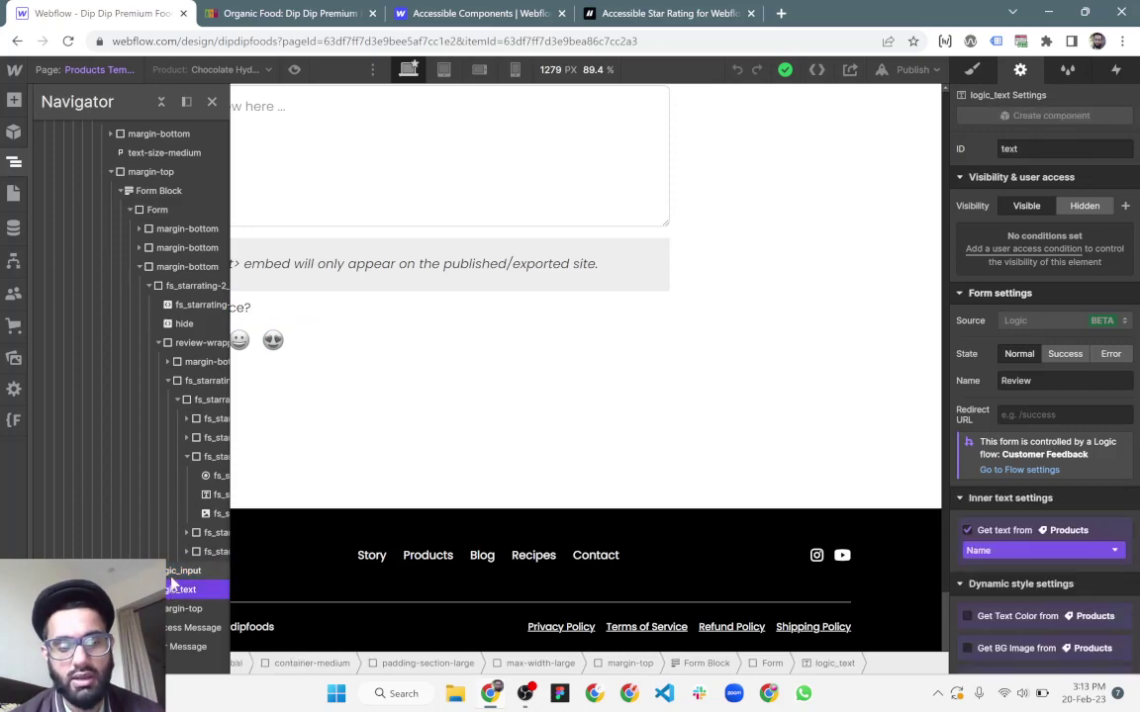
click(170, 574)
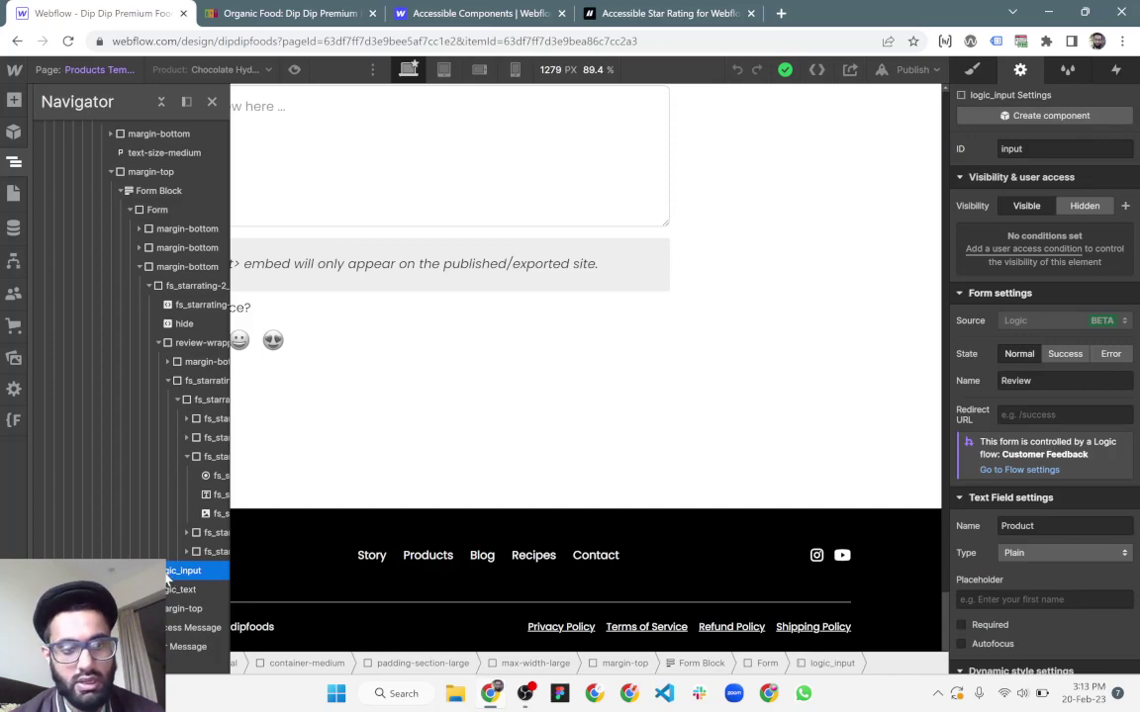
click(139, 266)
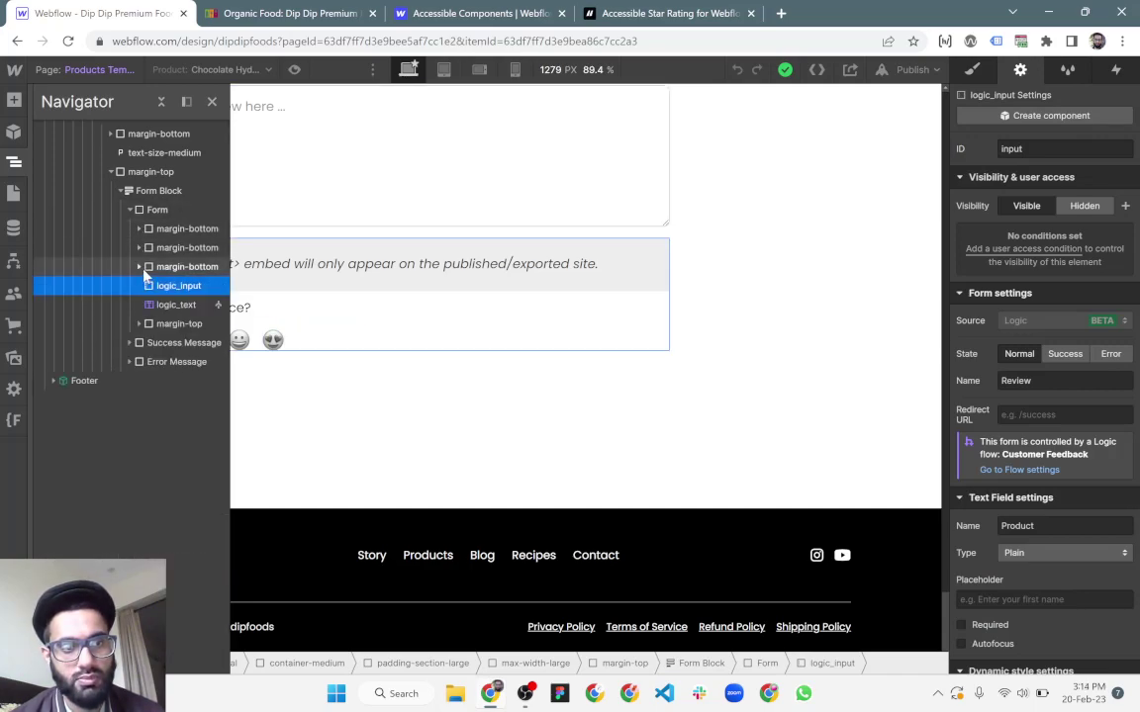
click(164, 304)
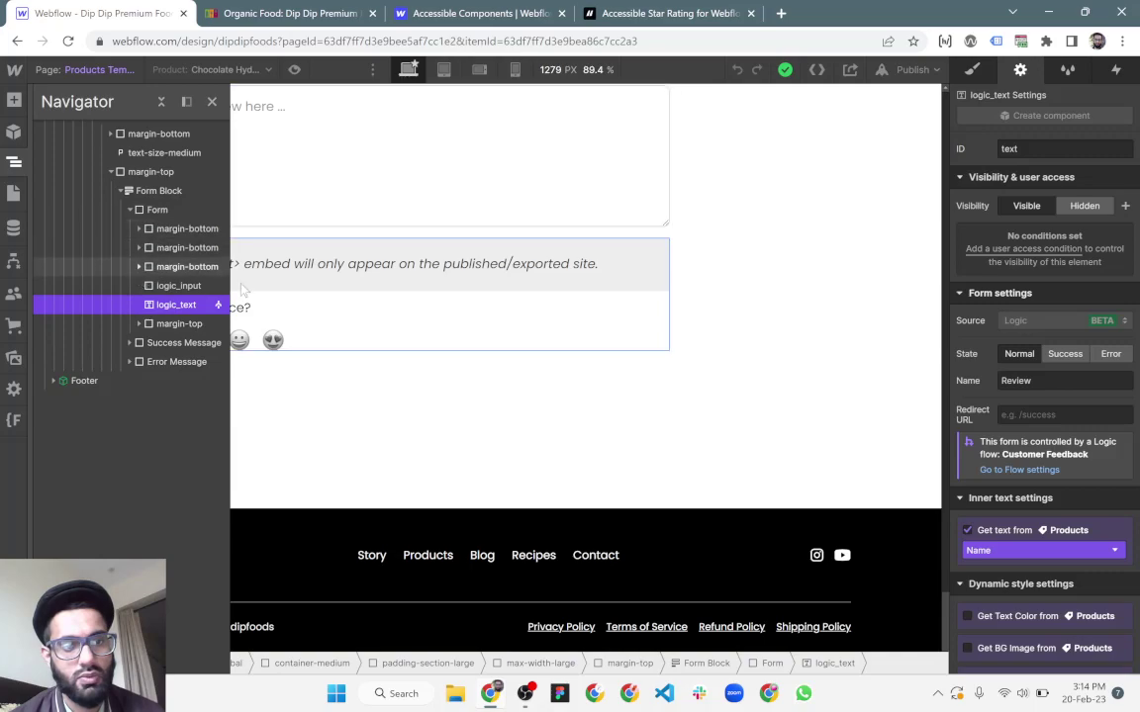
Inspect the hide embed's script that copies the text element's content into the input element, leaving the code unchanged.
click(164, 265)
key(z)
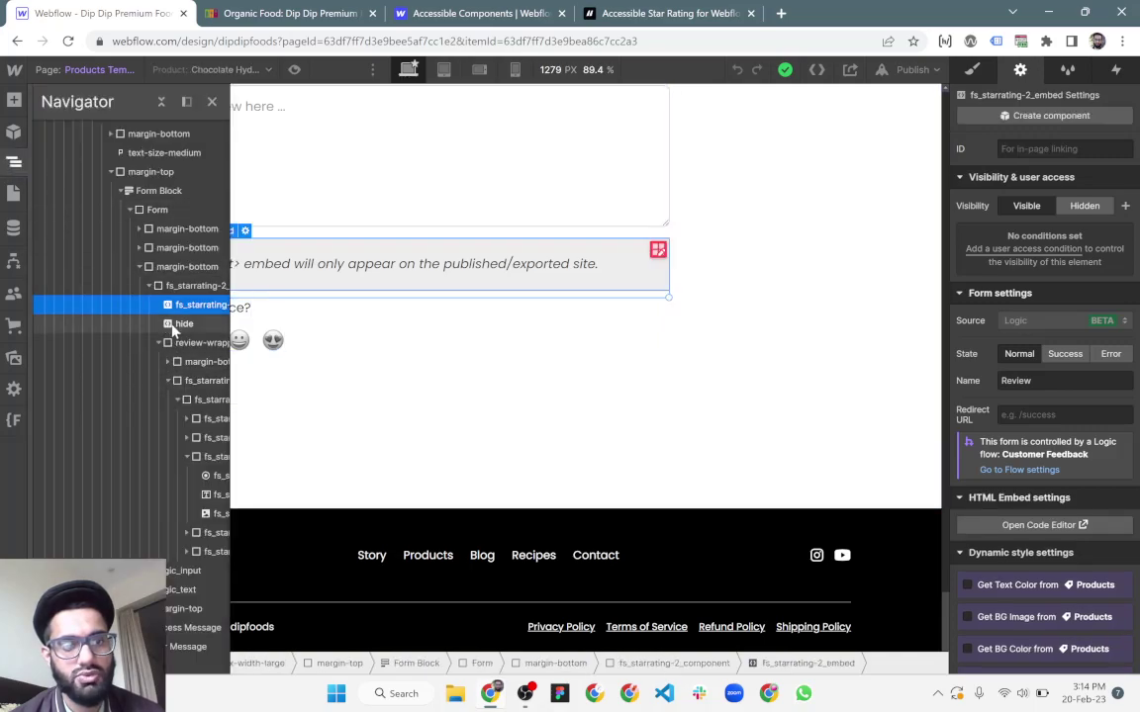
click(172, 323)
click(1029, 525)
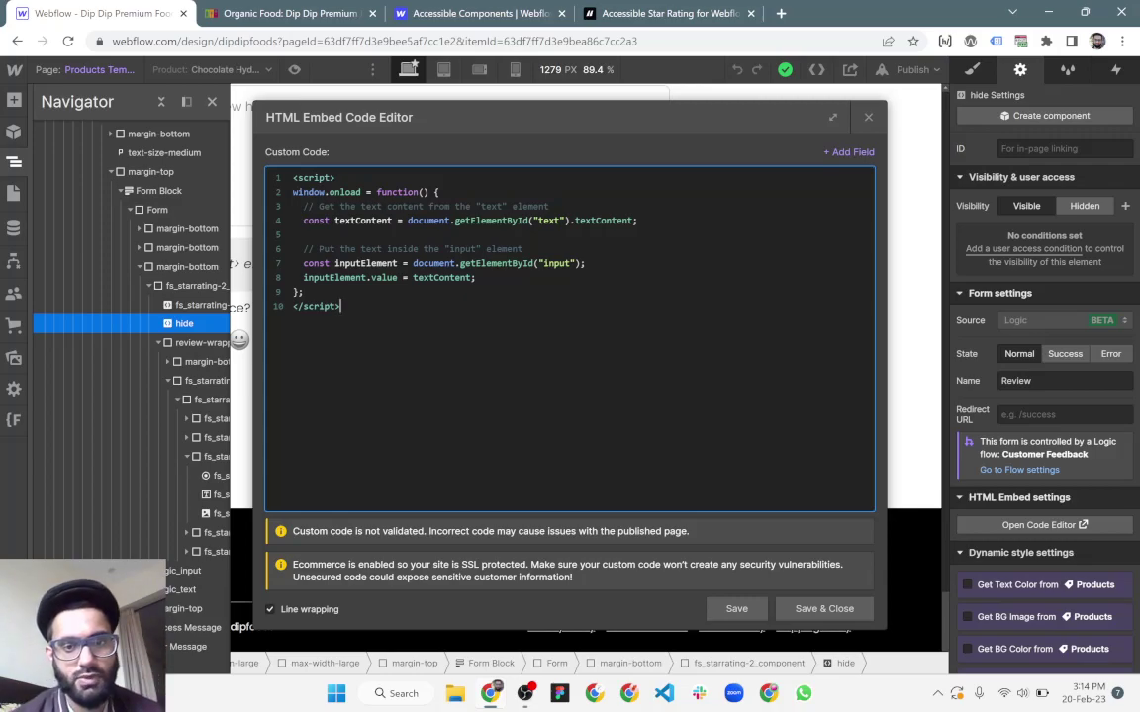
drag(455, 219, 569, 220)
drag(475, 263, 510, 263)
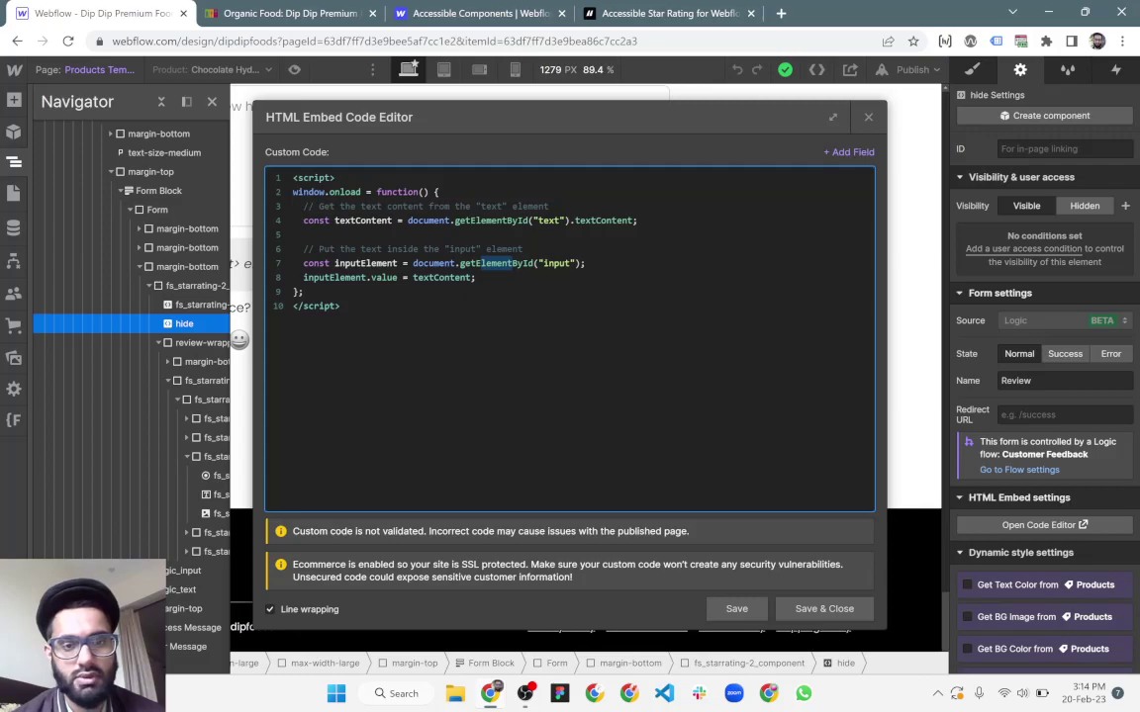
click(352, 263)
click(866, 118)
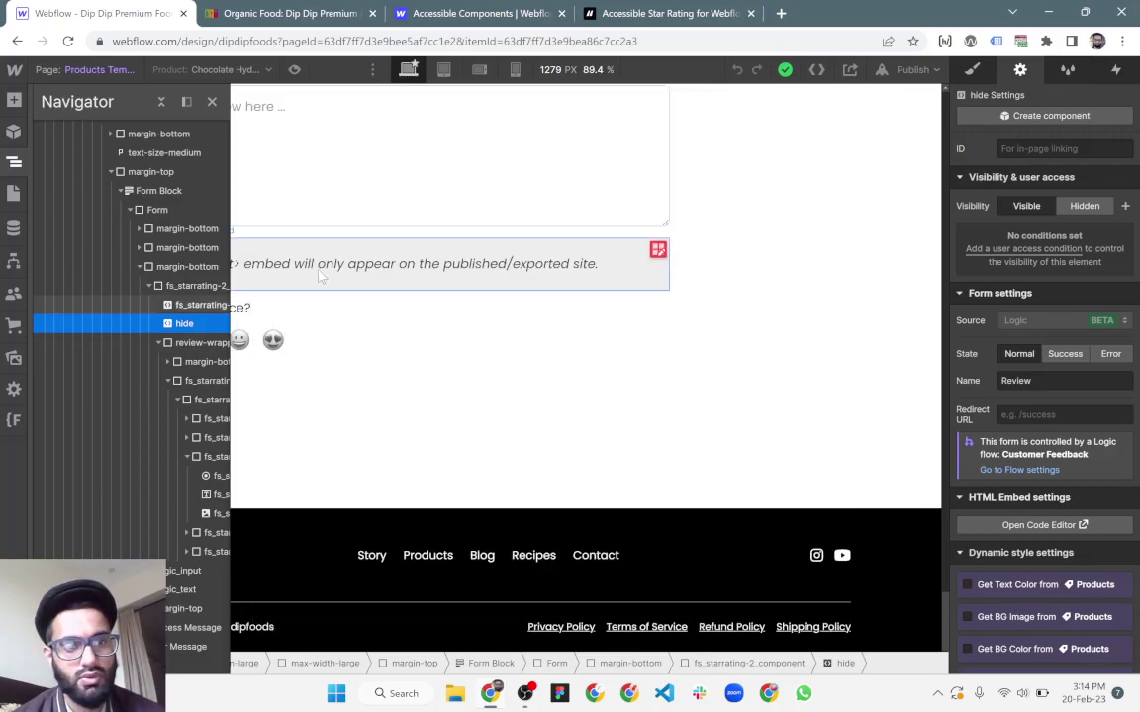
Check the logic_input field's settings against the Product mapping in the Customer Feedback flow's Add review to CMS block.
click(178, 572)
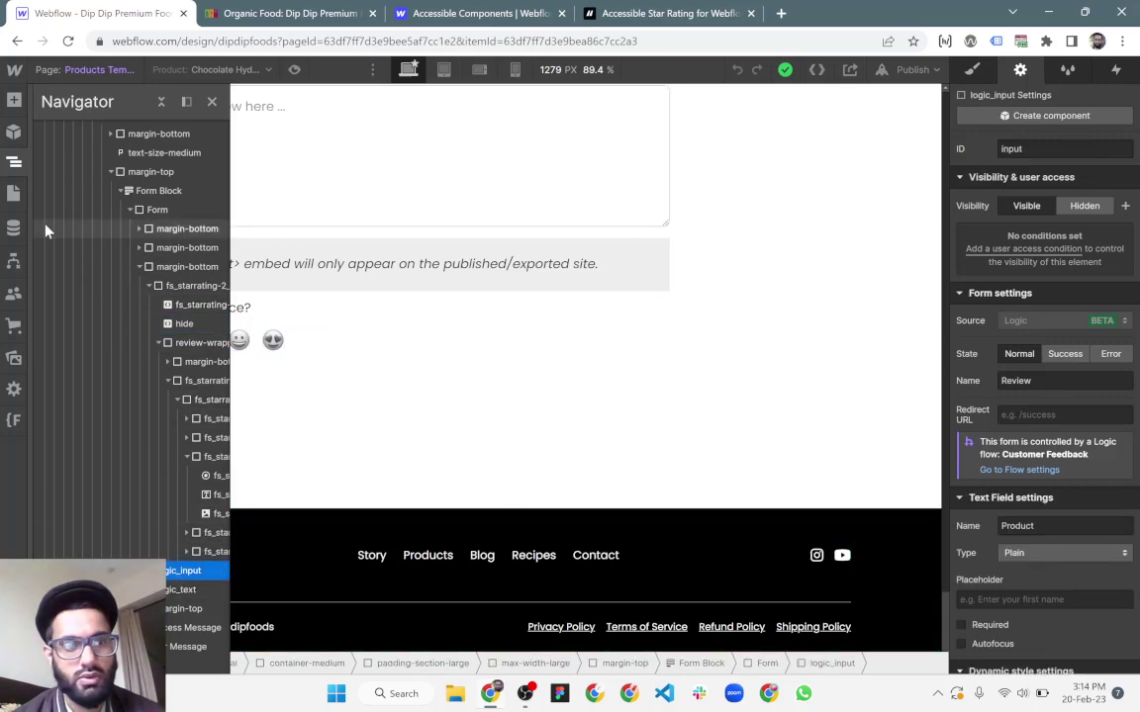
click(13, 259)
click(64, 130)
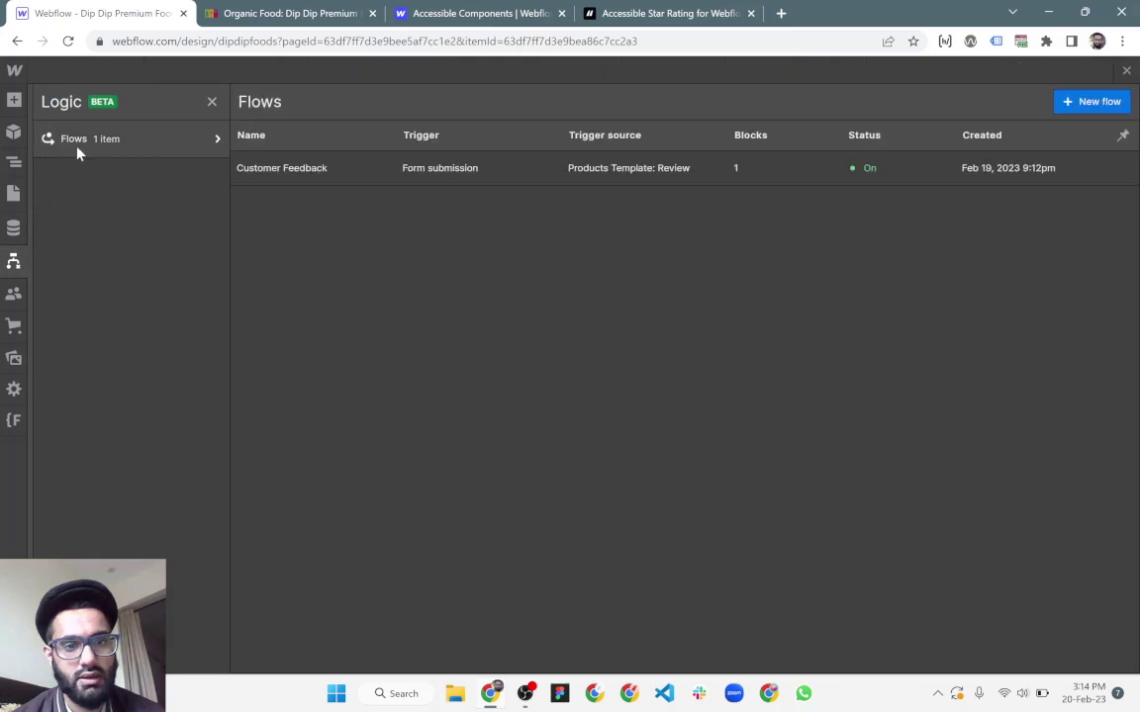
click(282, 166)
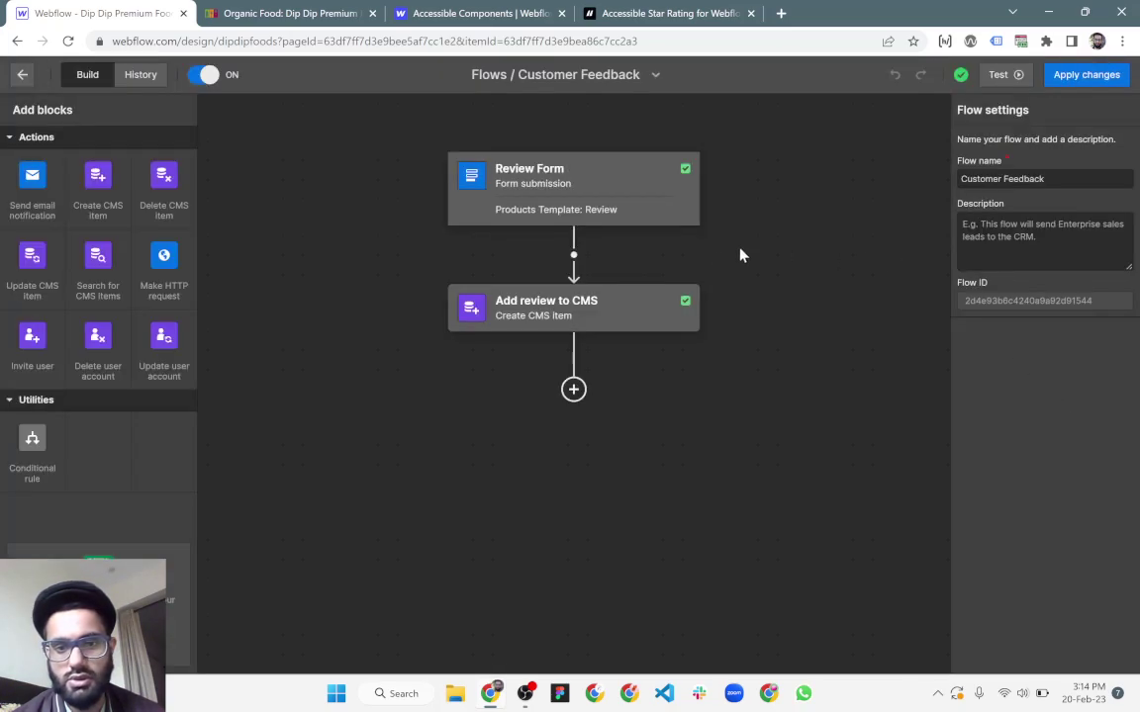
click(654, 310)
scroll(1069, 534, down, 2)
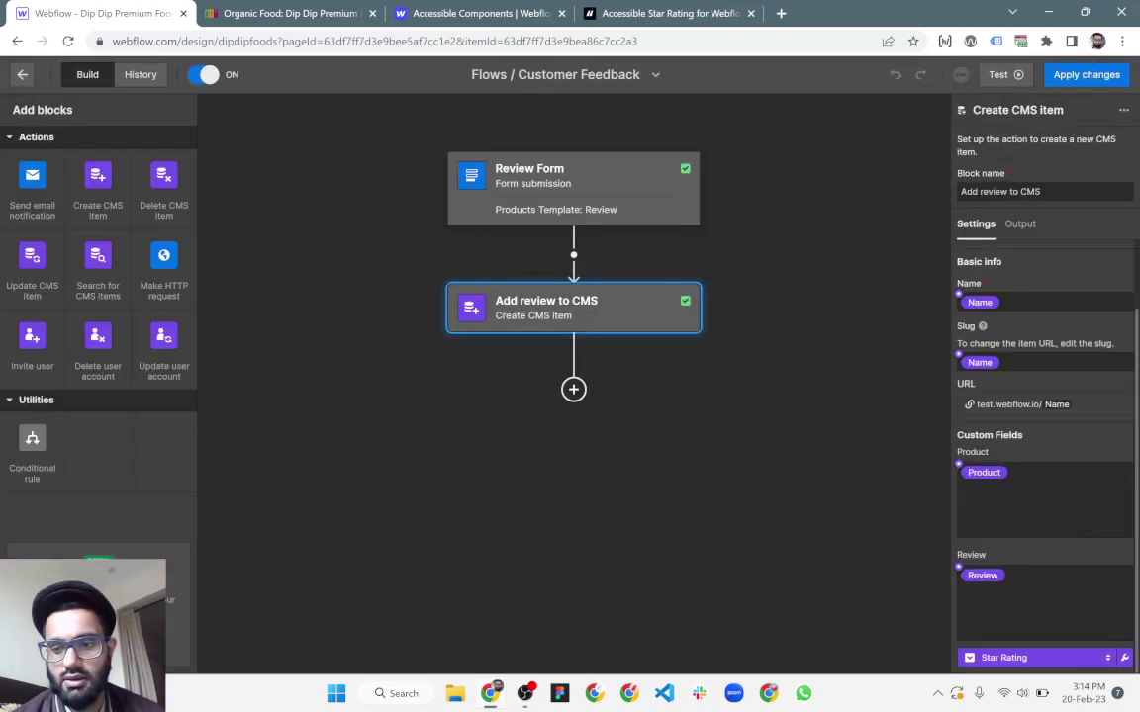
mouse_move(982, 476)
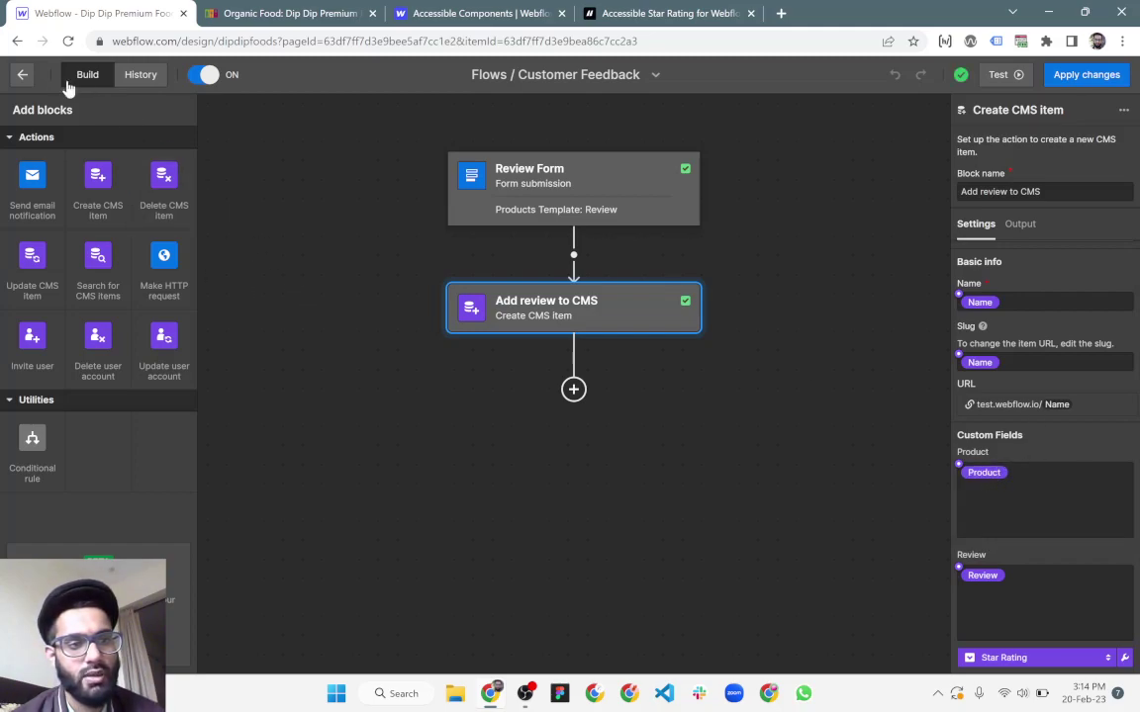
click(22, 74)
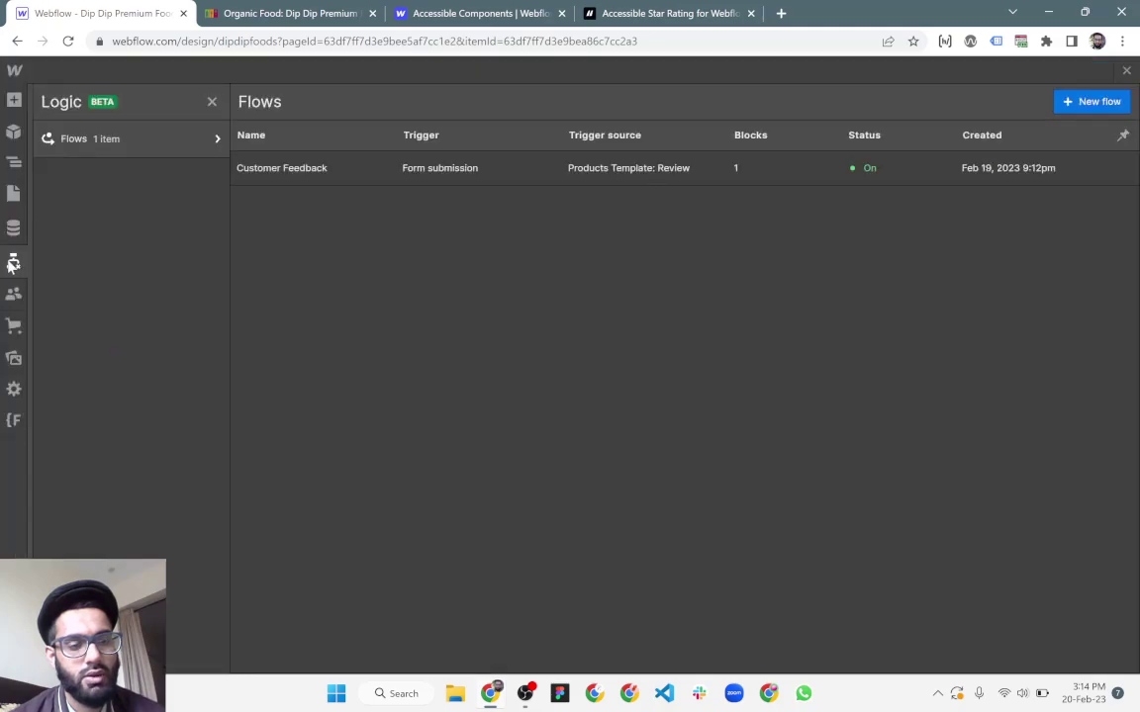
View the items in the Reviews CMS collection, then examine the Feedback section's review cards on the product template.
click(12, 227)
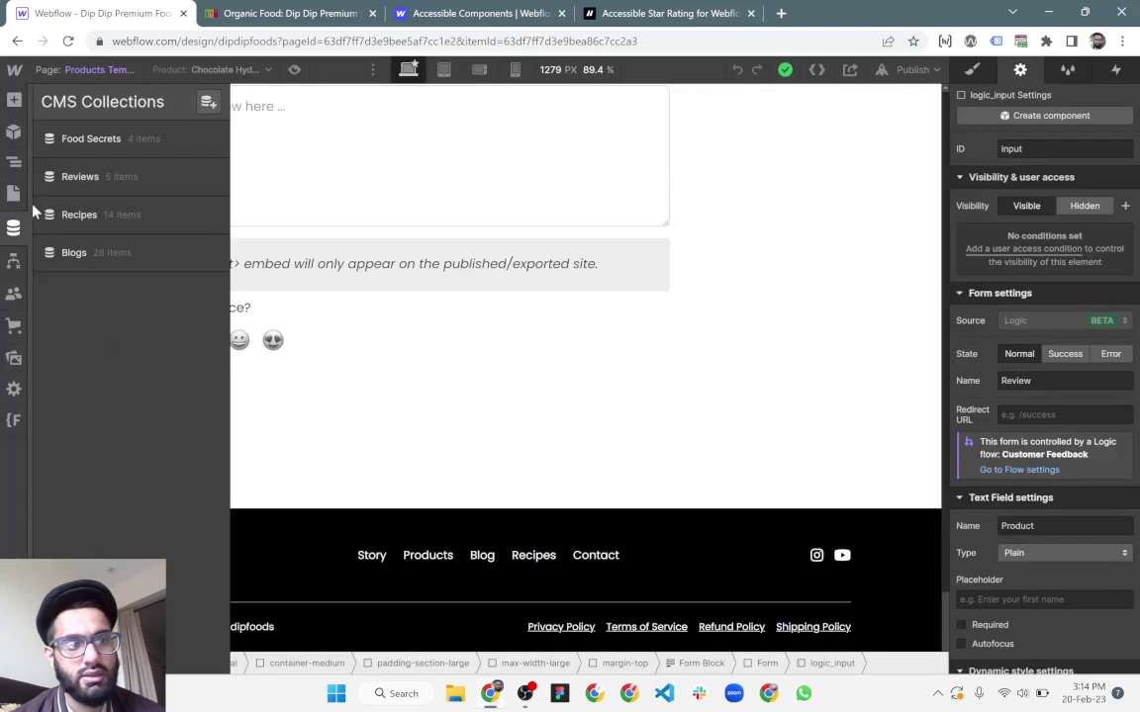
click(91, 178)
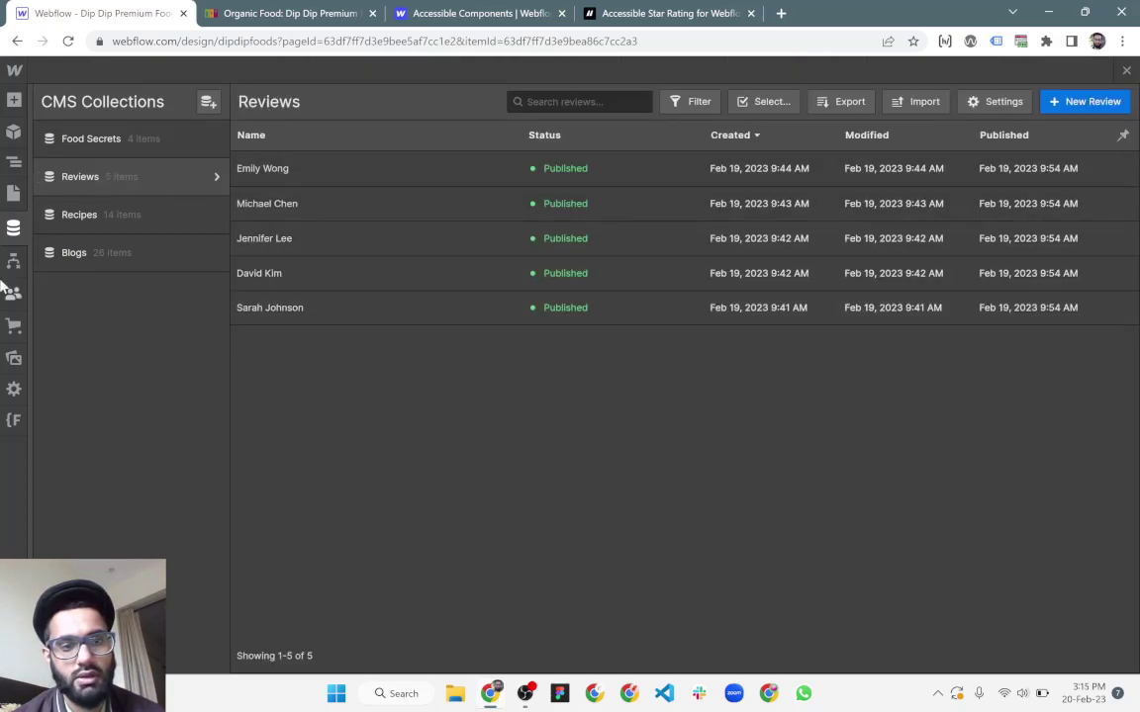
click(9, 219)
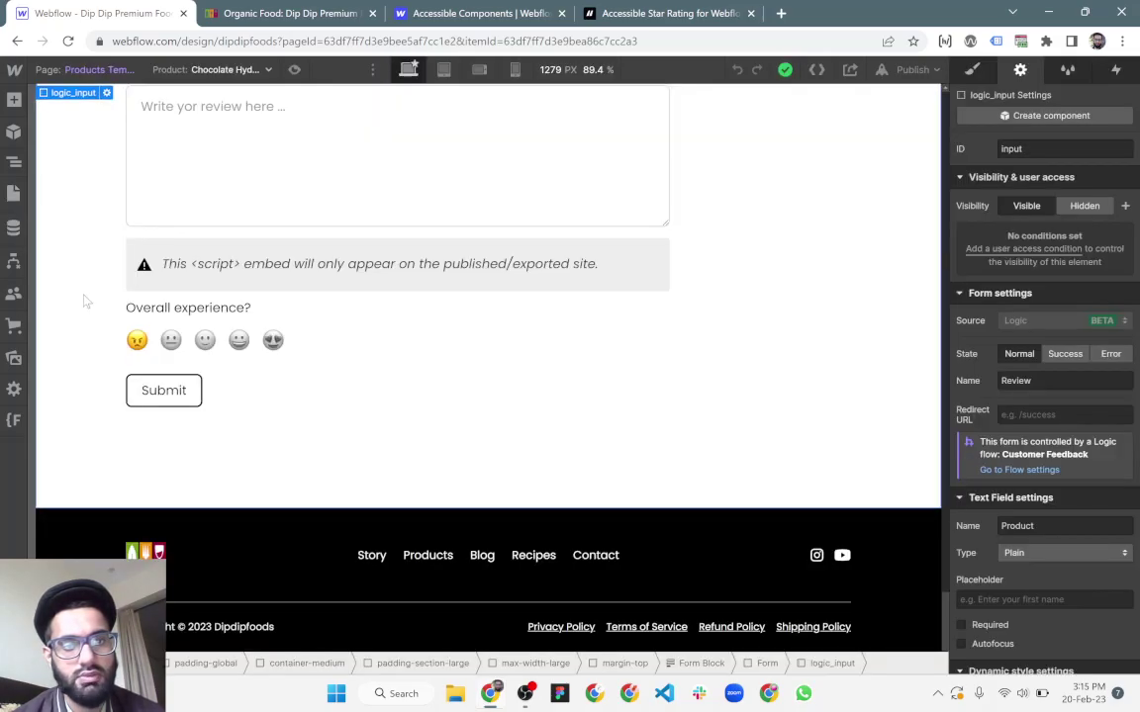
scroll(87, 301, up, 5)
scroll(98, 301, up, 3)
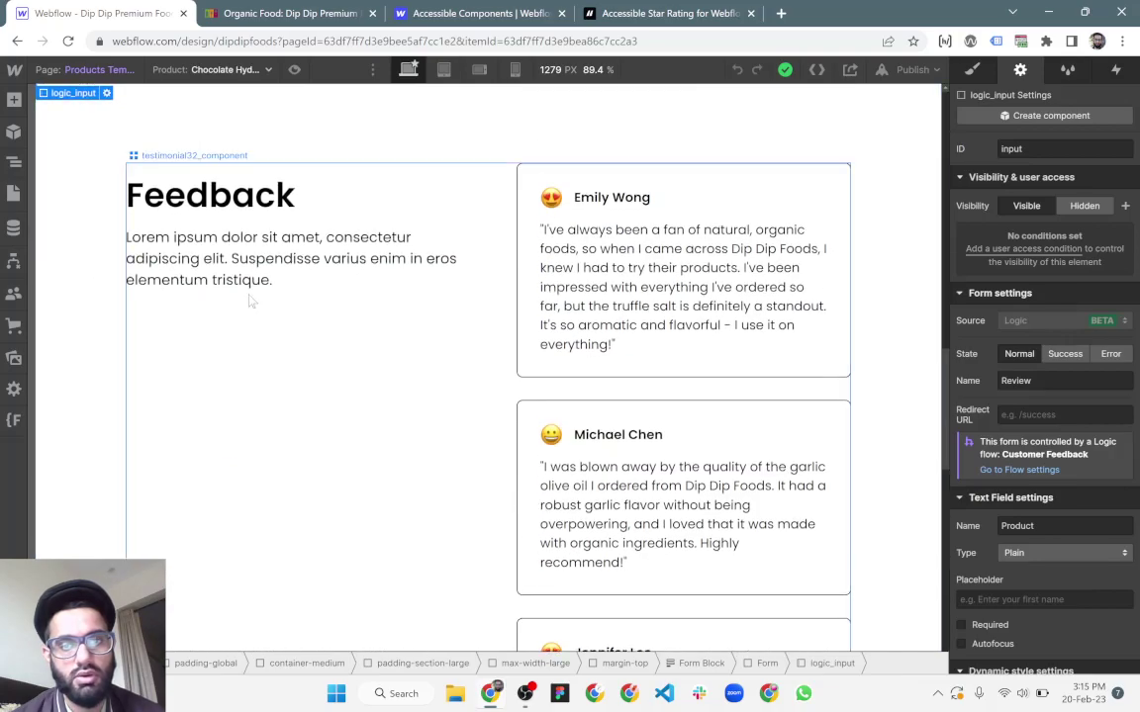
scroll(249, 300, down, 1)
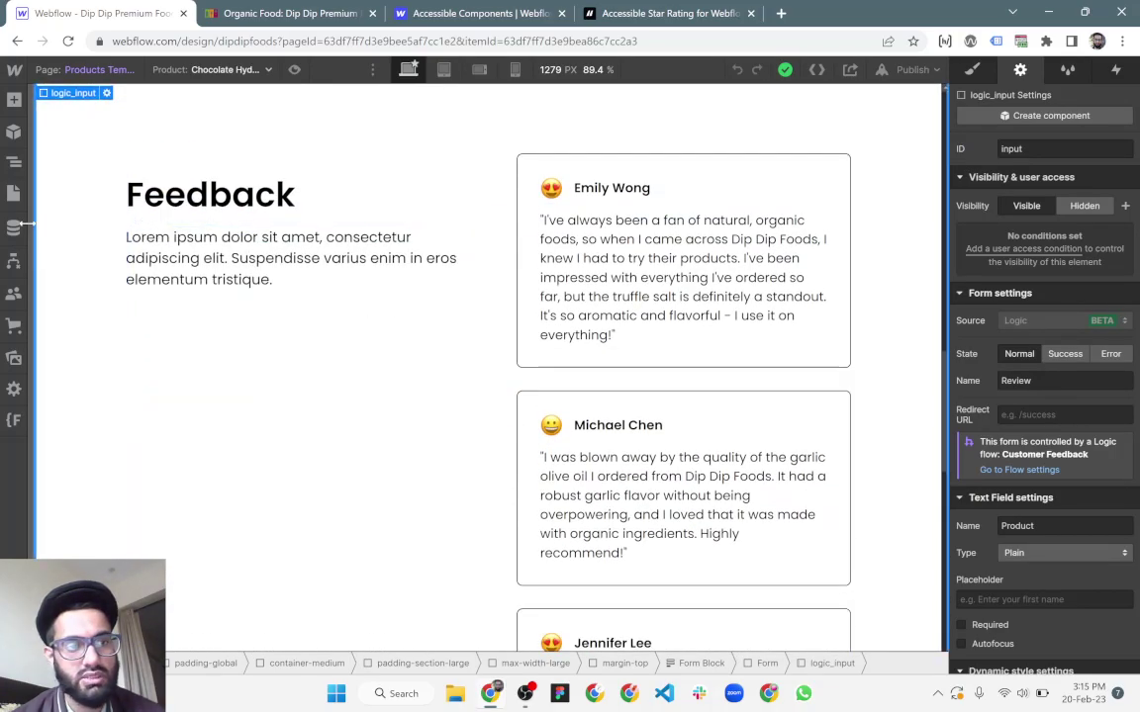
On the published Chocolate Hydrosol page, fill in the reviewer's full name in the Leave your review form.
click(272, 13)
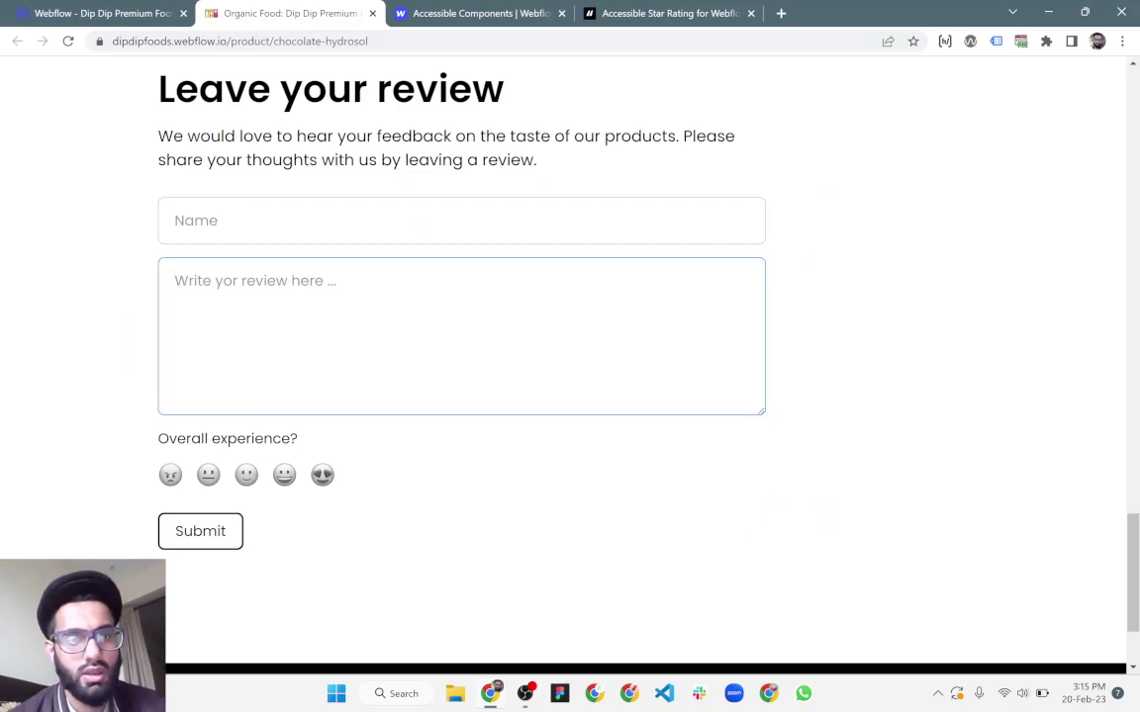
click(248, 221)
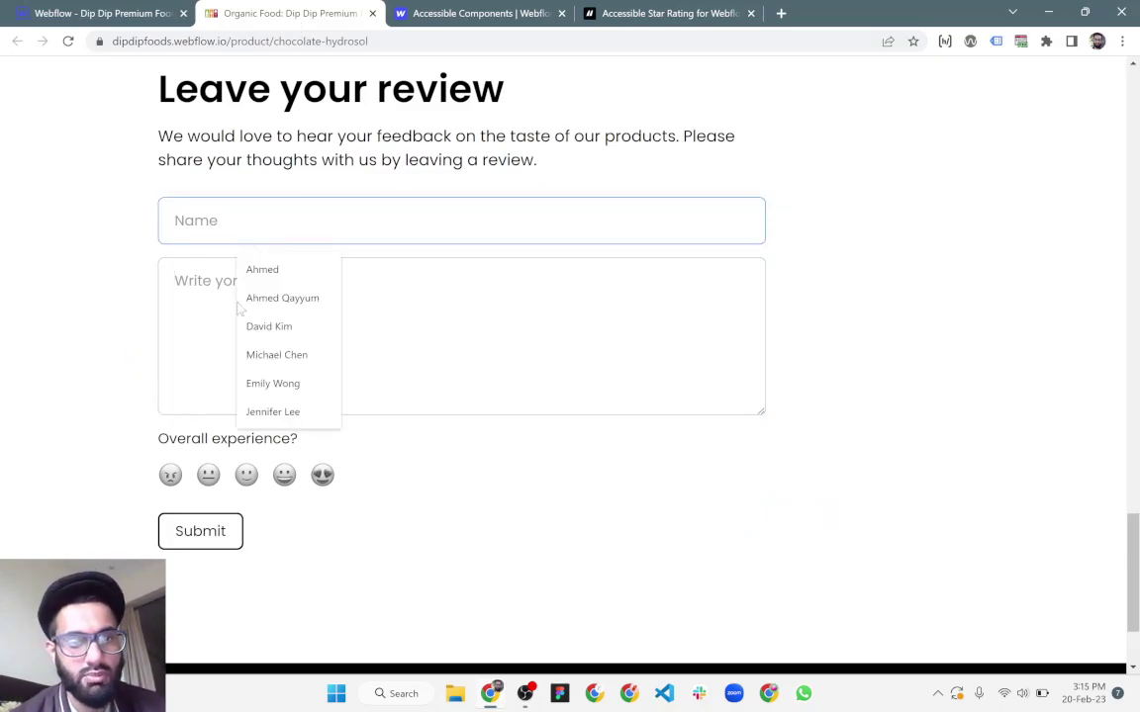
key(Down)
key(Down)
key(Return)
Write "we are testing the review form while recording a demo video" as the review text.
key(Tab)
text(we )
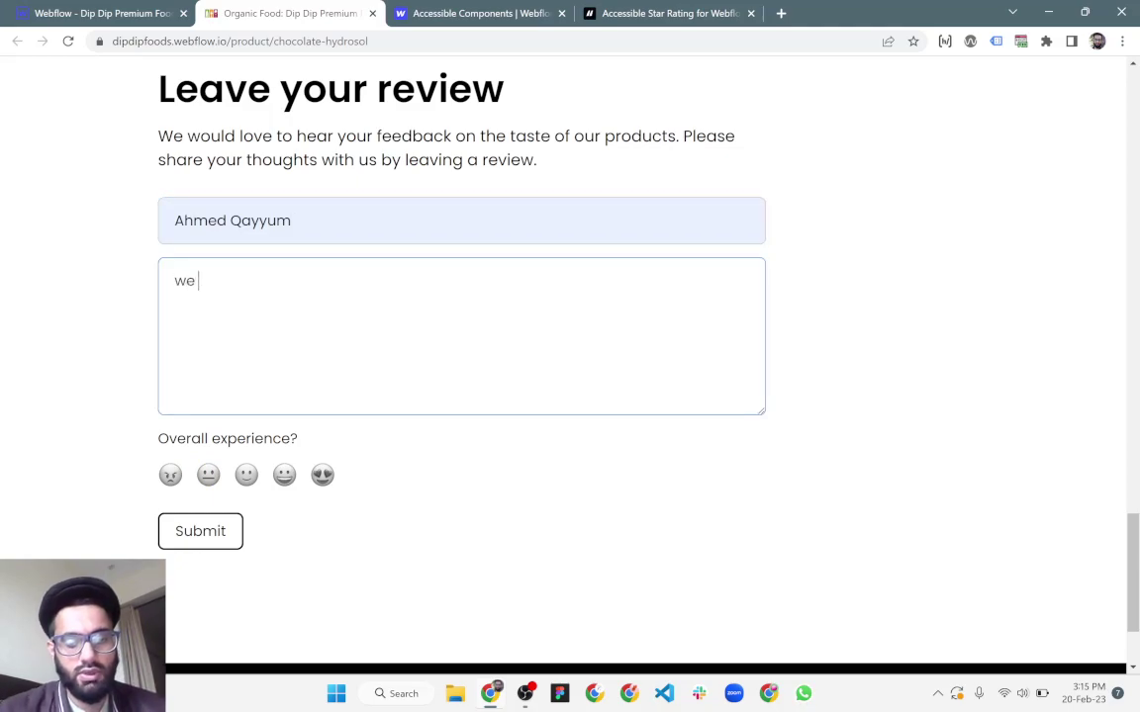
text(are testing the review form while )
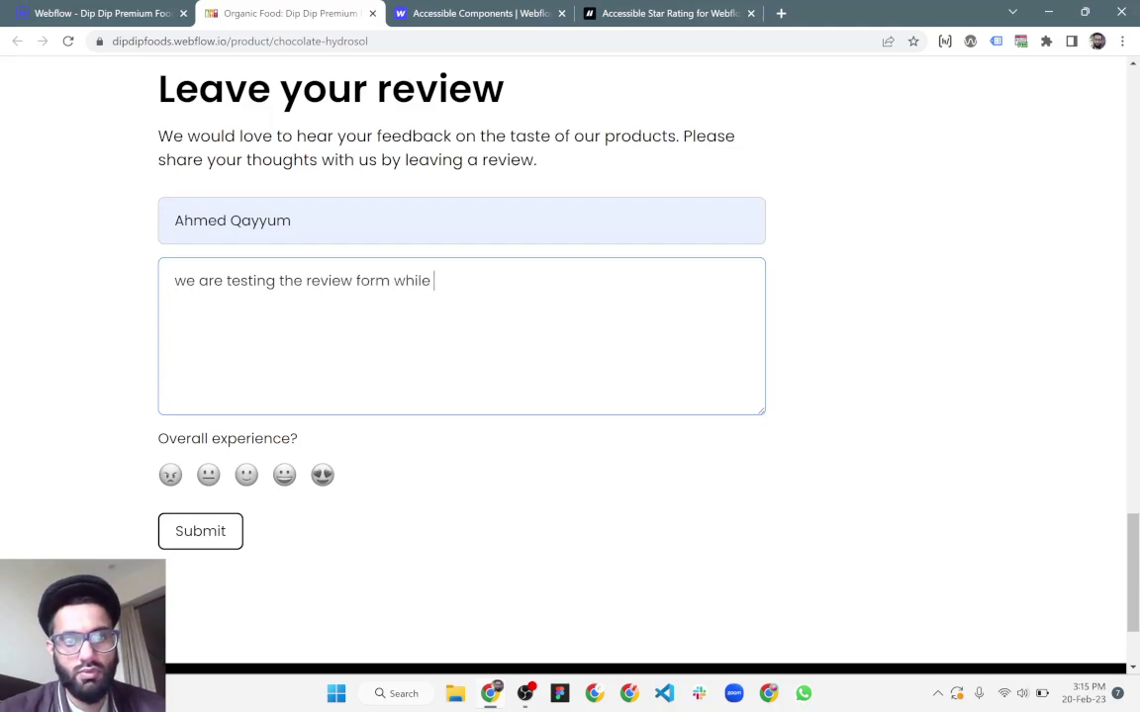
text(recordi)
key(BackSpace)
text(din a)
key(BackSpace)
text(a demo video)
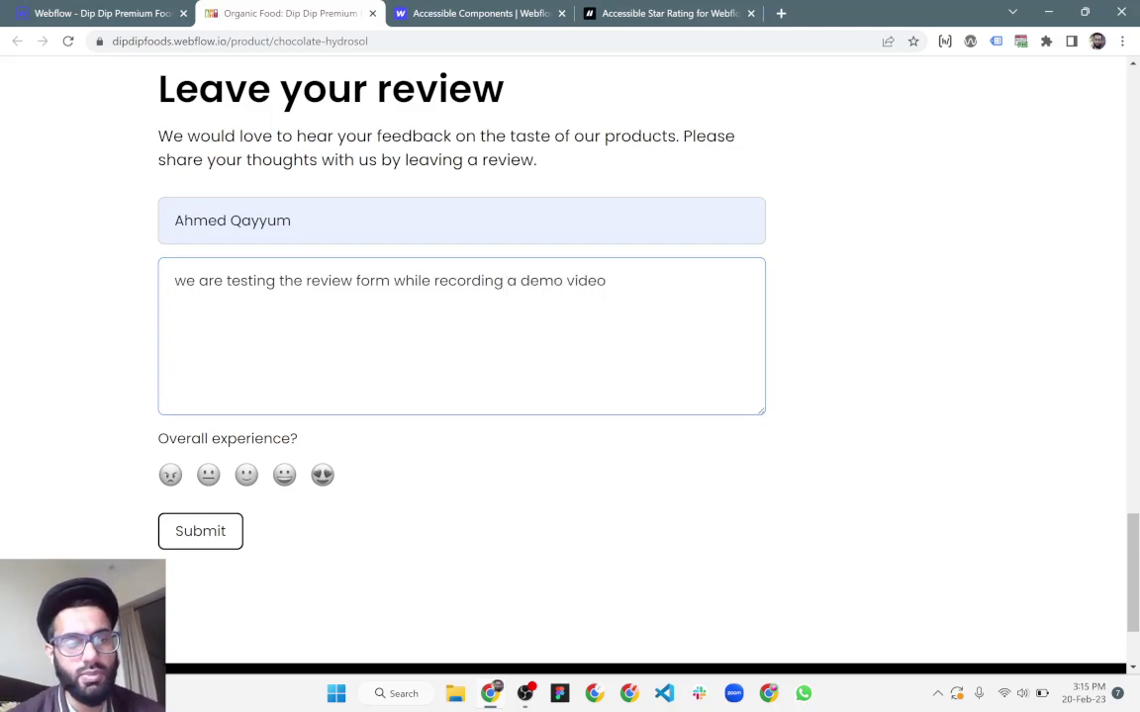
click(130, 231)
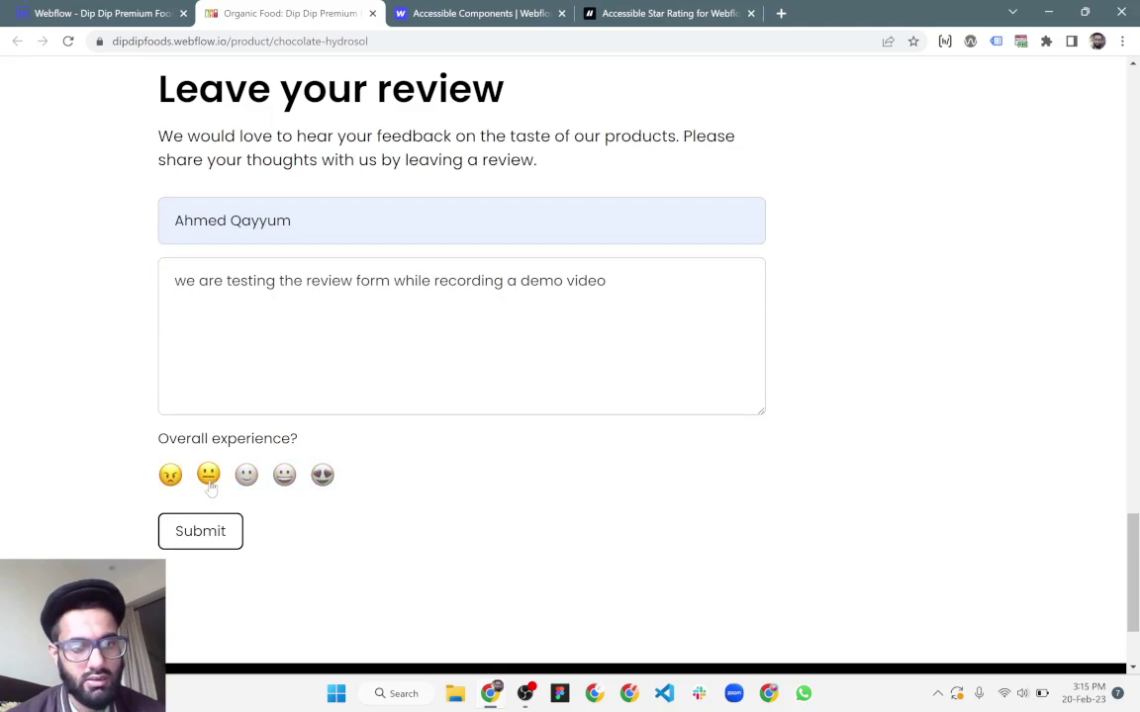
Rate the overall experience with the angry face, submit the review and check the page's Feedback section.
click(170, 475)
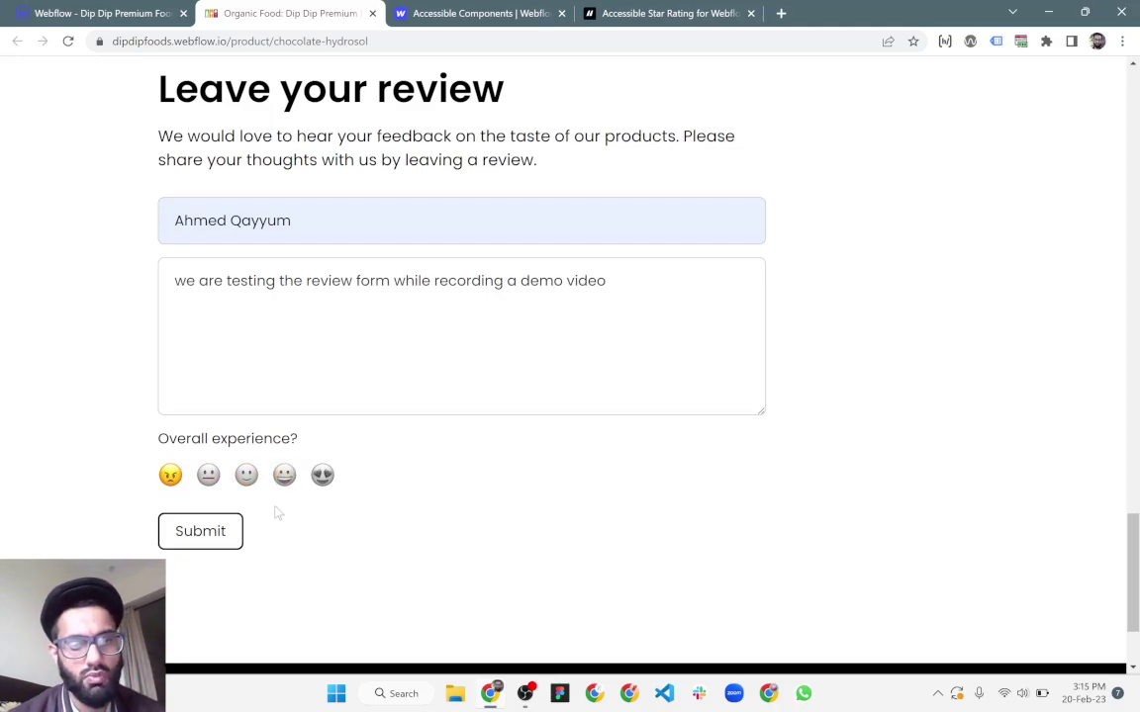
click(180, 529)
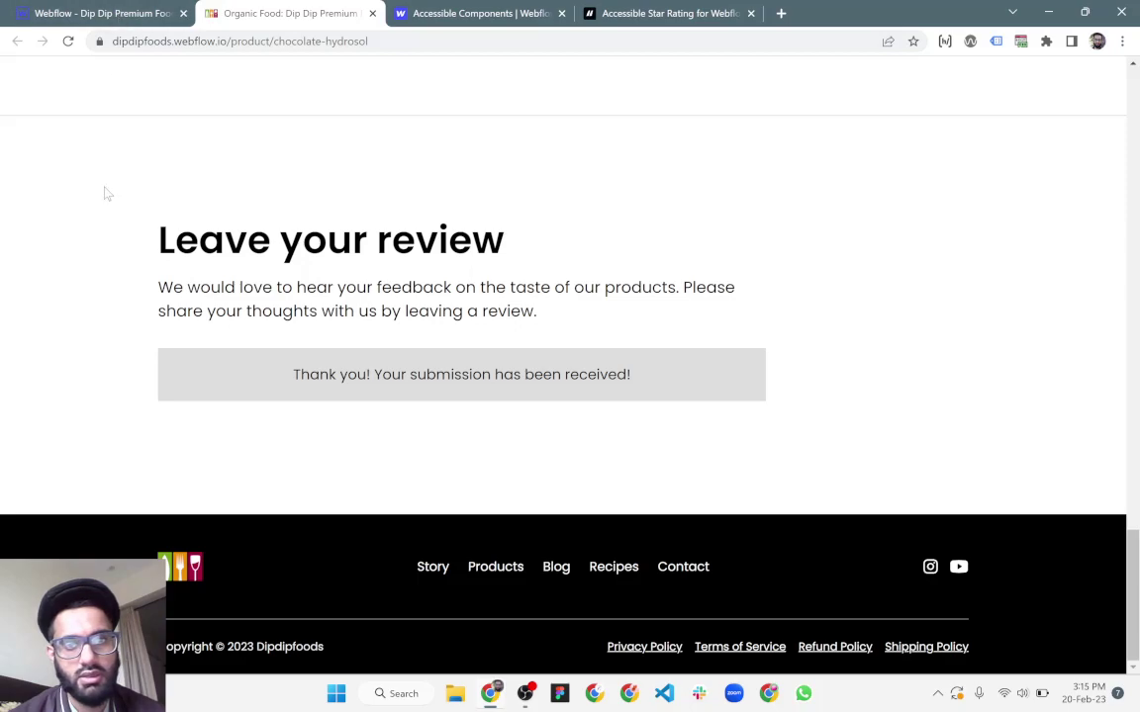
scroll(108, 194, up, 15)
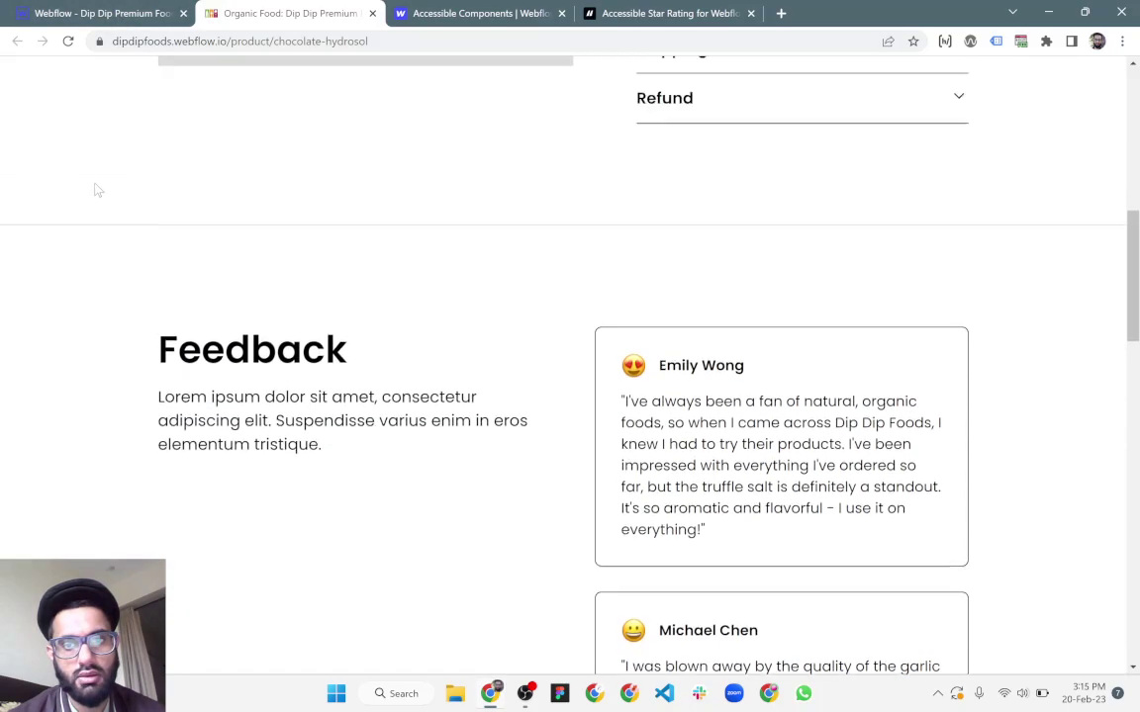
scroll(98, 191, up, 3)
Return to the Webflow Designer, view the Reviews CMS collection, and reload the project to refresh its list of items.
click(99, 13)
click(14, 228)
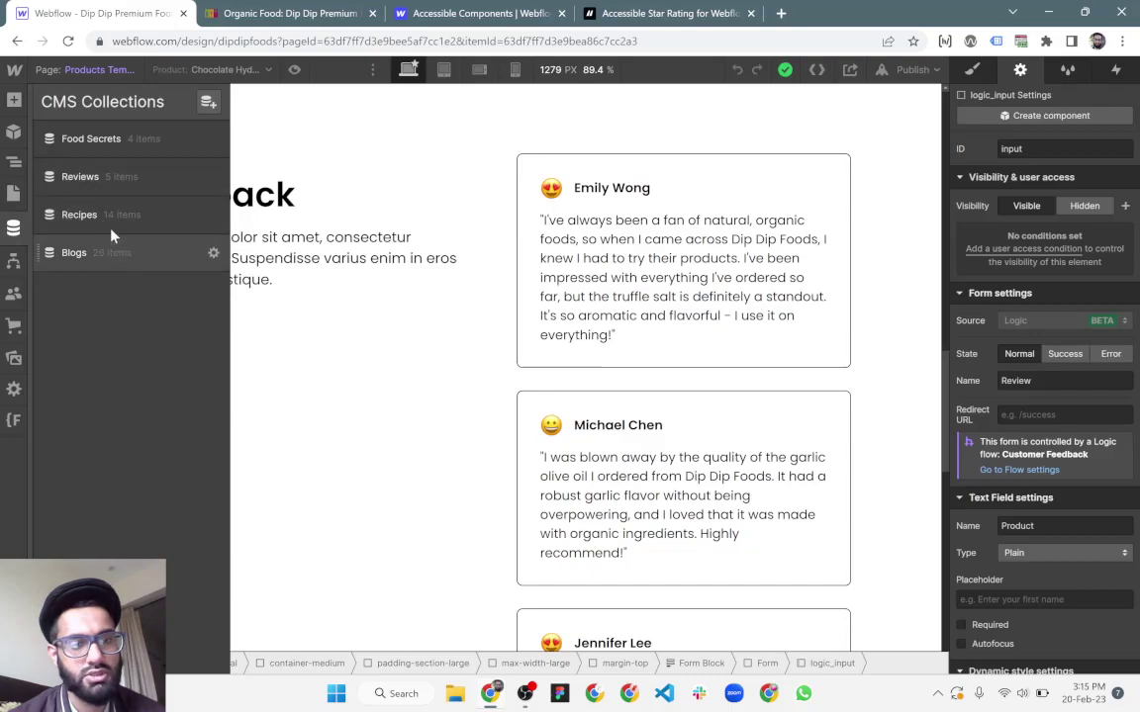
click(109, 177)
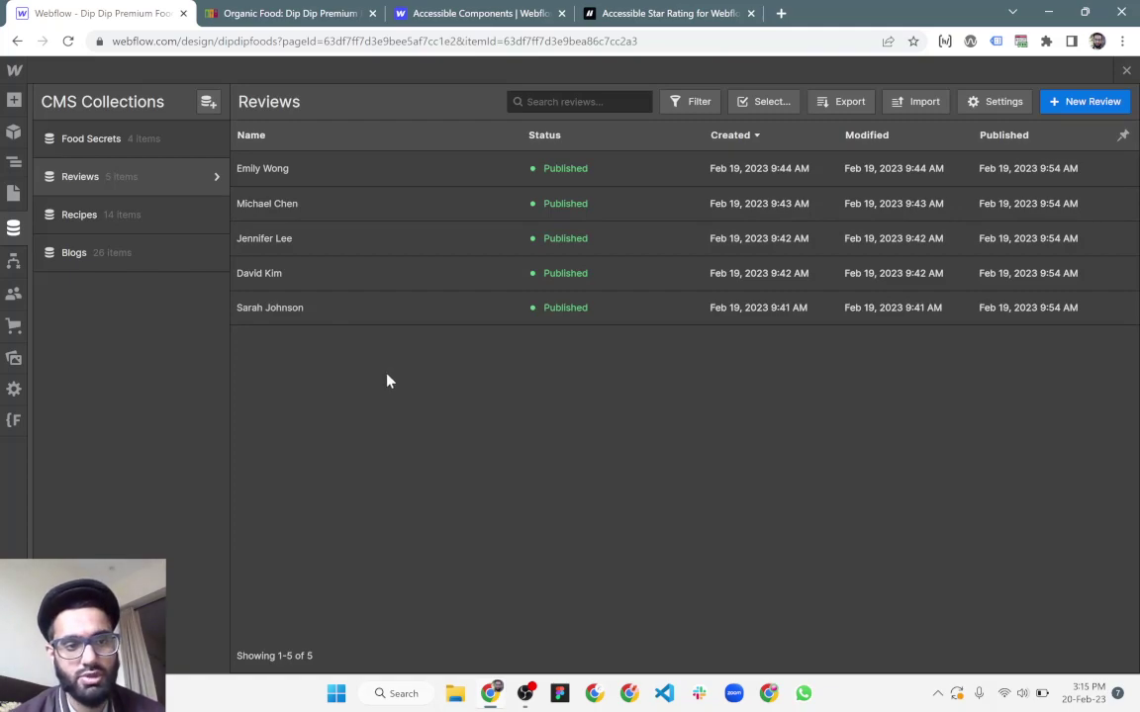
click(67, 40)
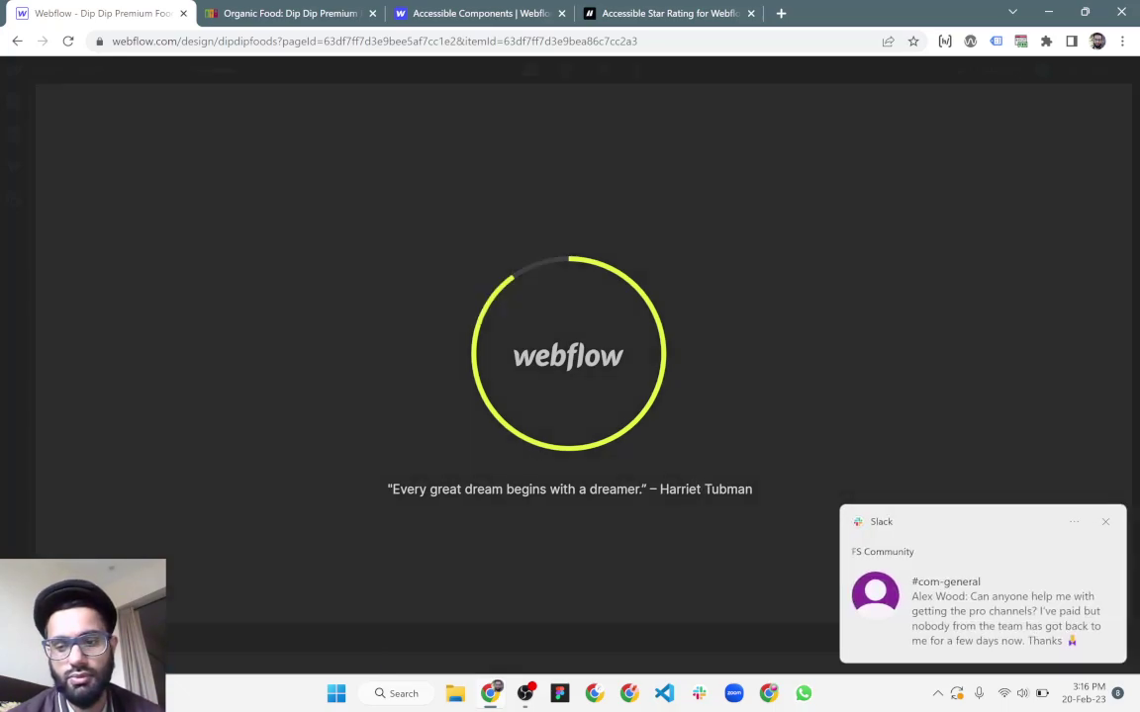
click(1106, 521)
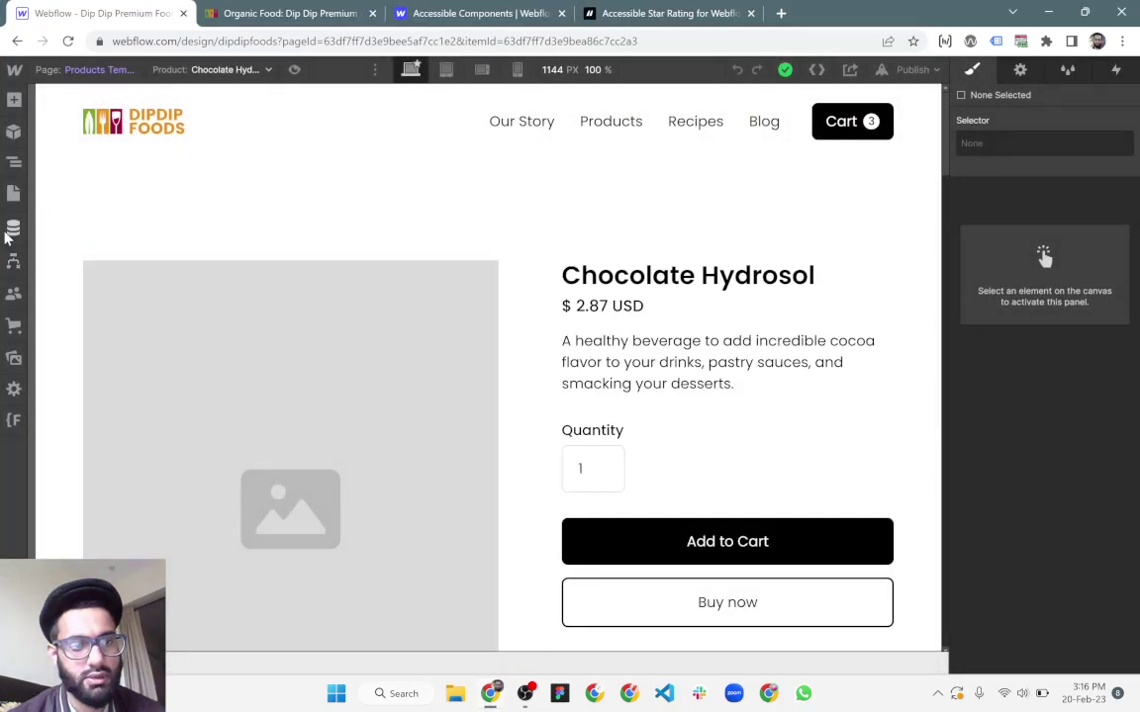
click(14, 228)
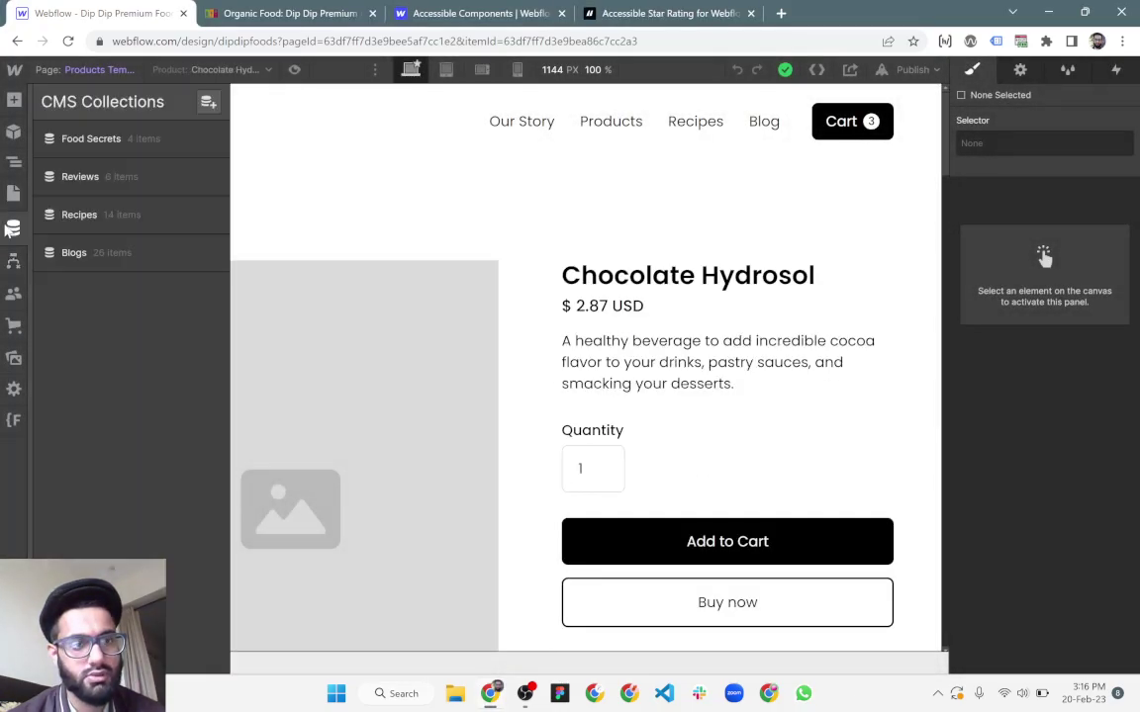
click(79, 178)
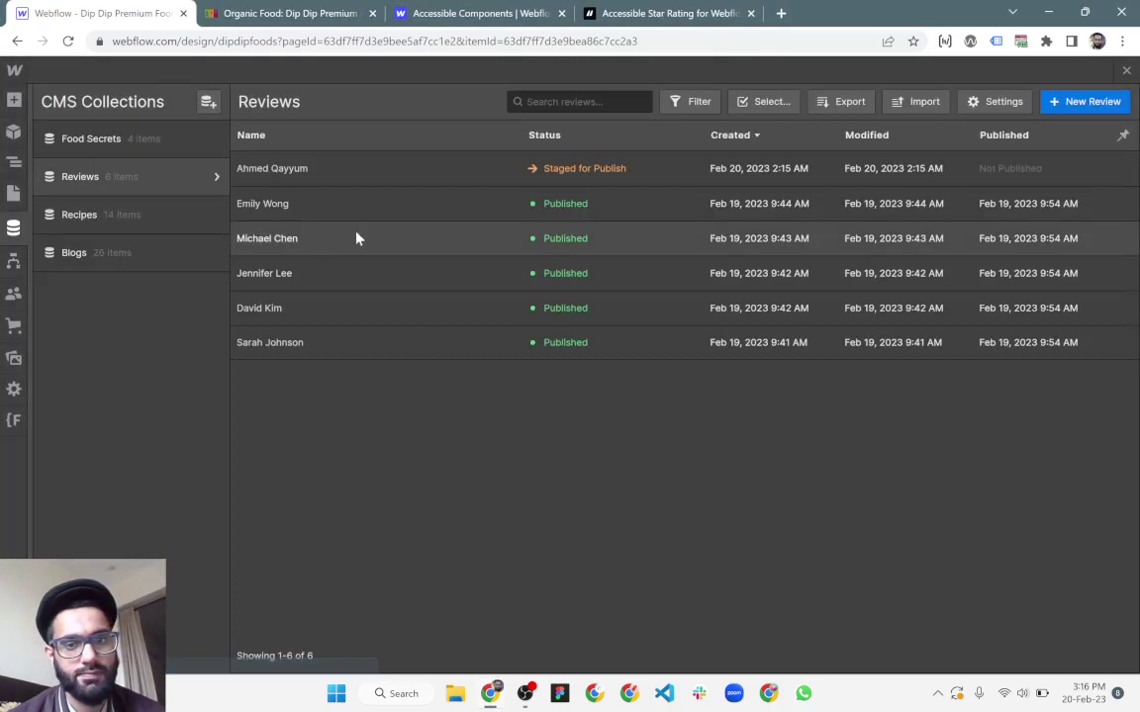
Examine the newly submitted review item's Product, Review and Rating fields, and return to the Reviews list.
click(414, 174)
scroll(645, 369, down, 1)
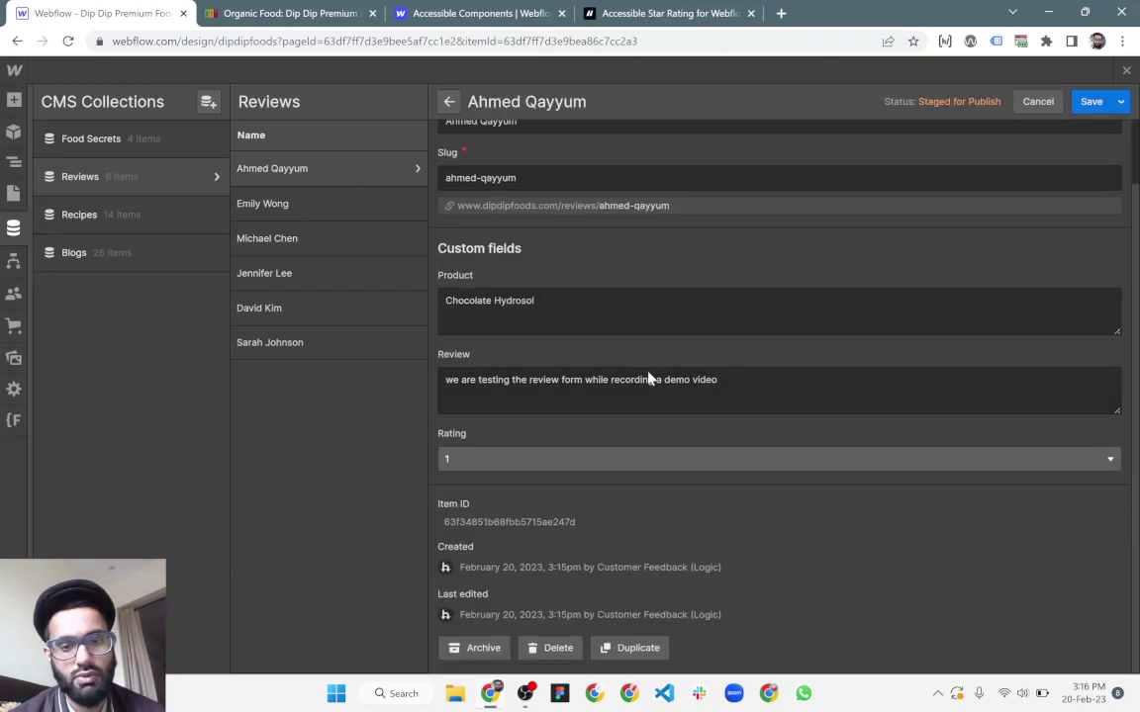
click(448, 101)
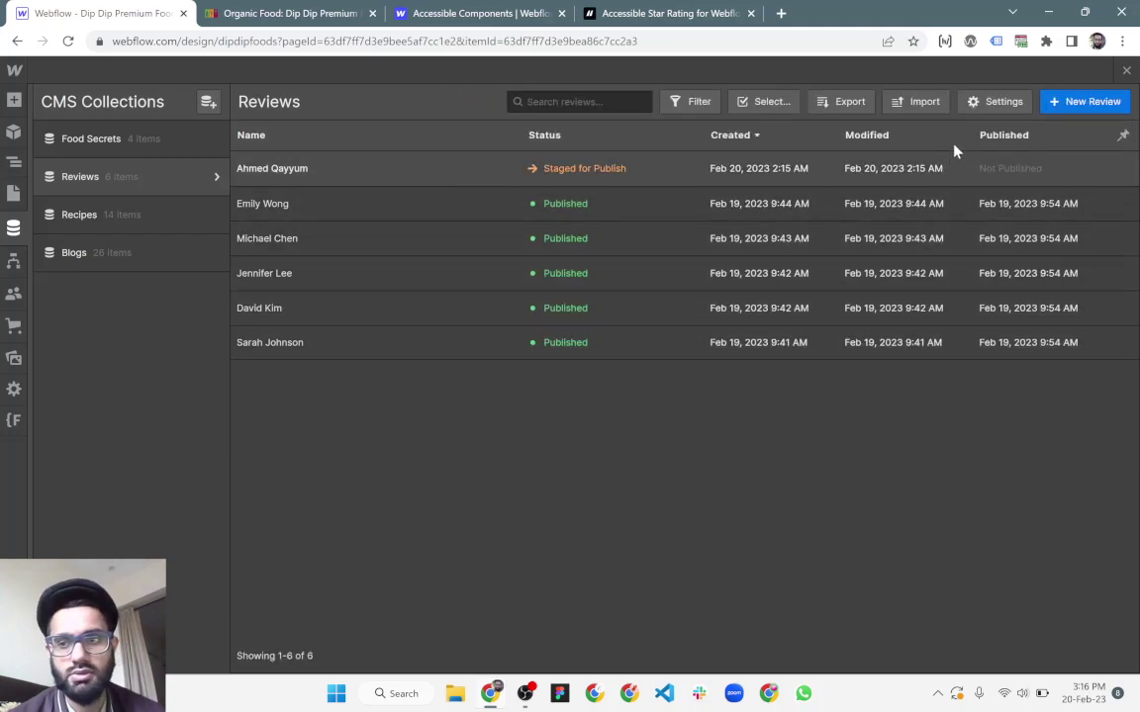
Publish the site to dipdipfoods.webflow.io only and check the publish status.
click(1018, 67)
click(914, 69)
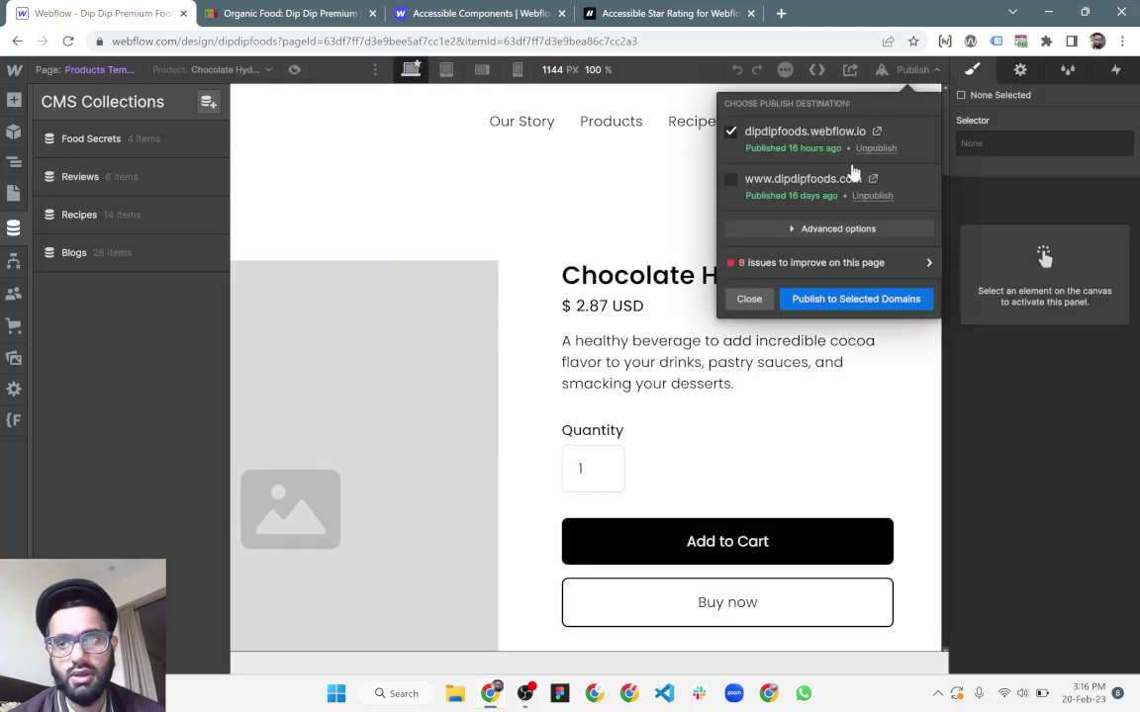
click(836, 298)
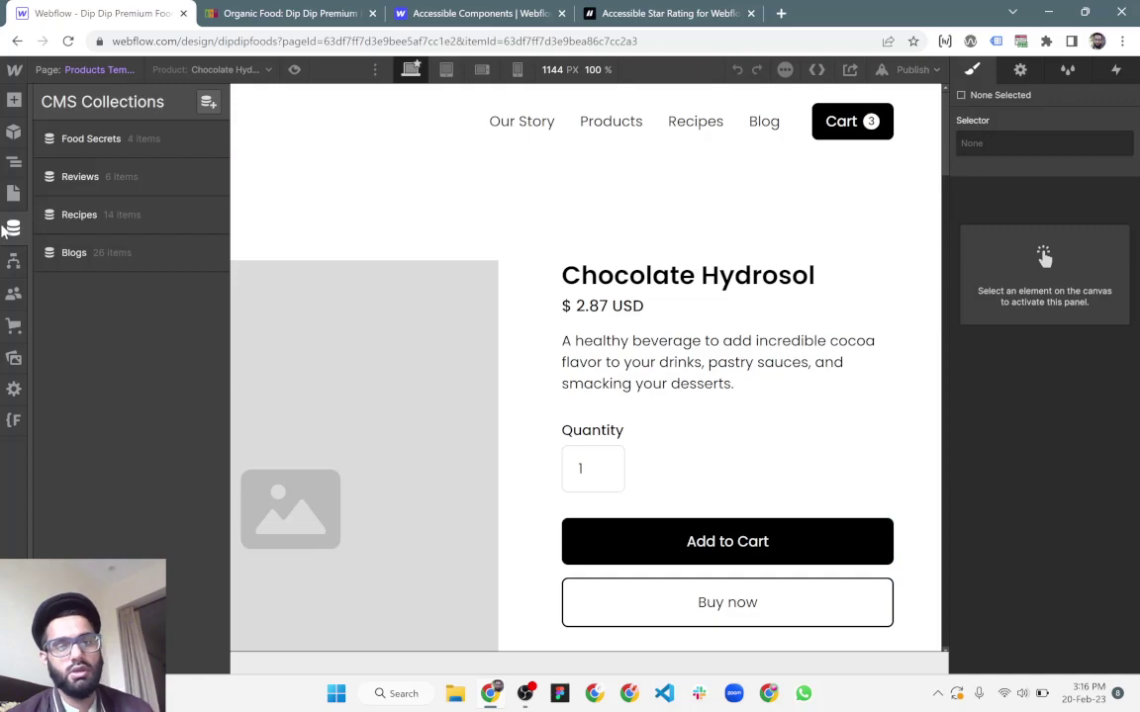
click(914, 68)
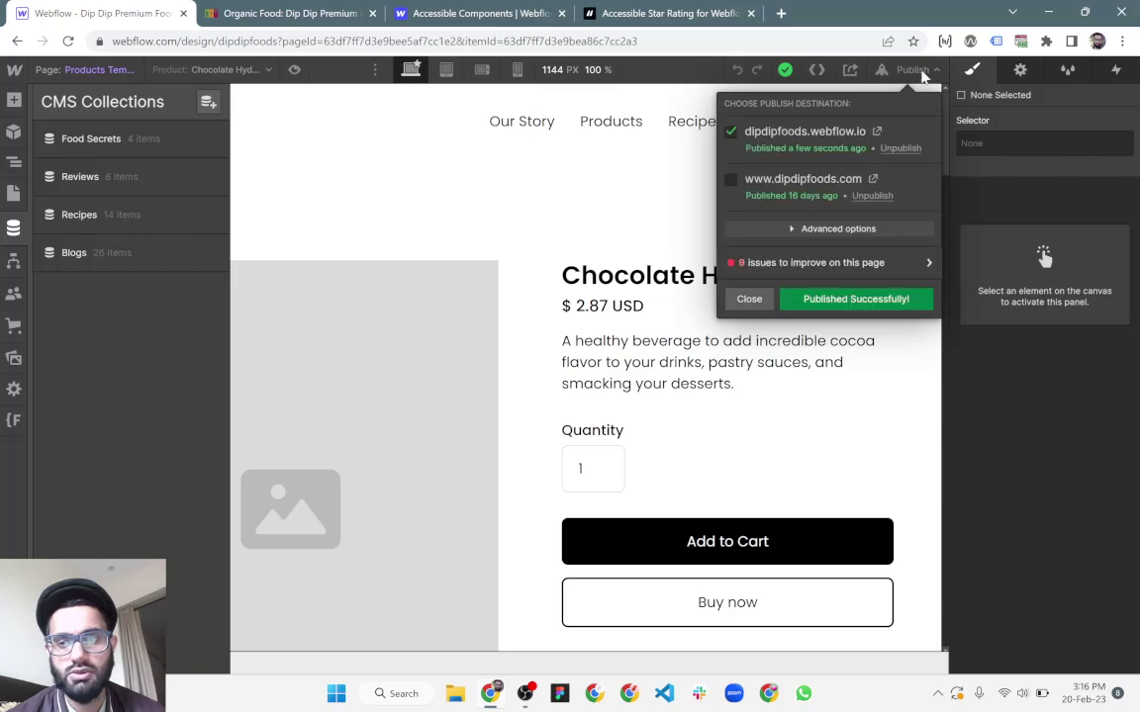
click(920, 73)
Reload the published product page and check the new review's name, text and emoji among the Feedback section's cards.
click(286, 13)
click(67, 41)
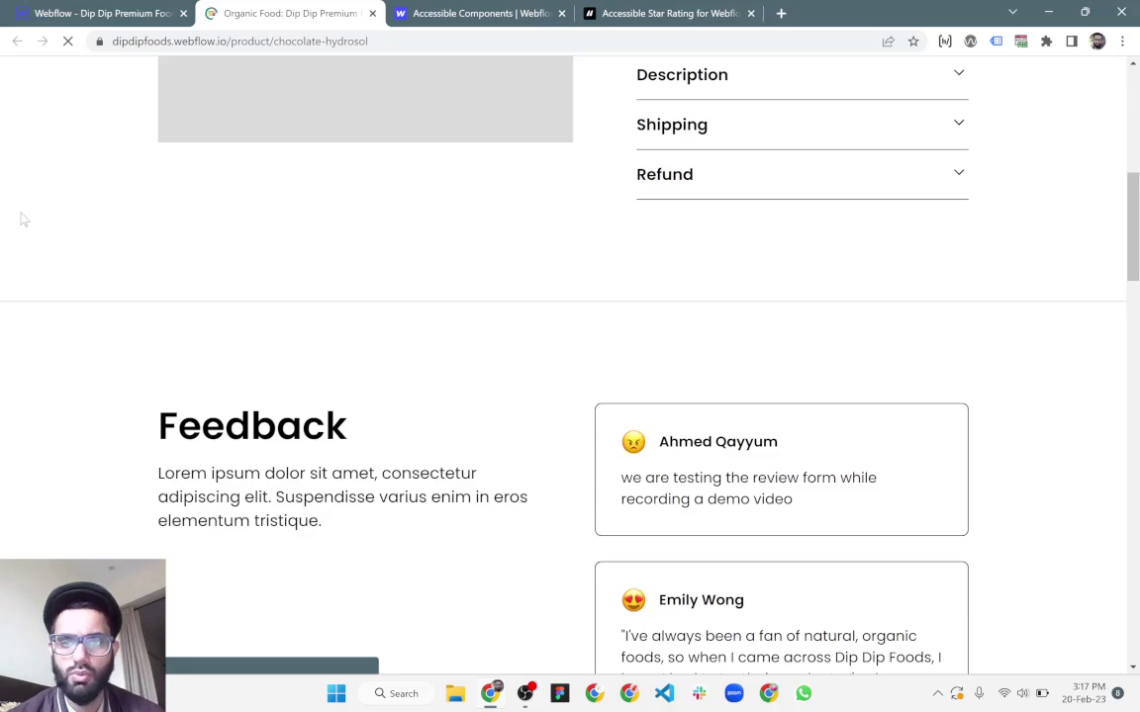
scroll(21, 219, down, 2)
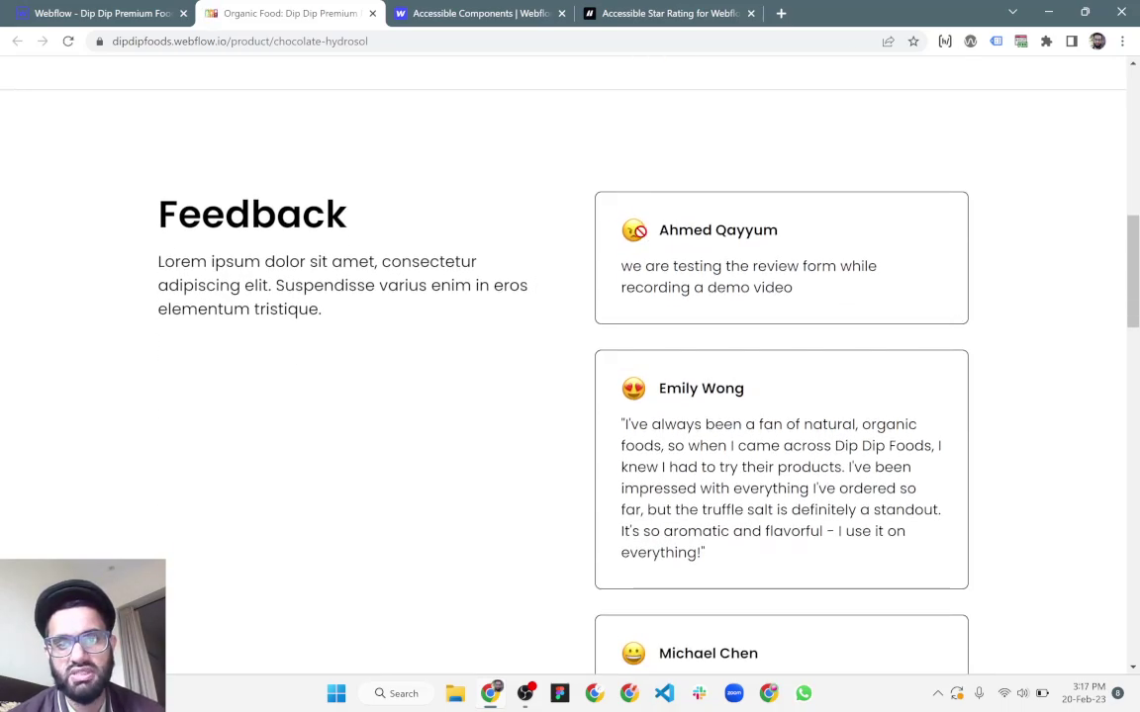
drag(658, 234, 777, 231)
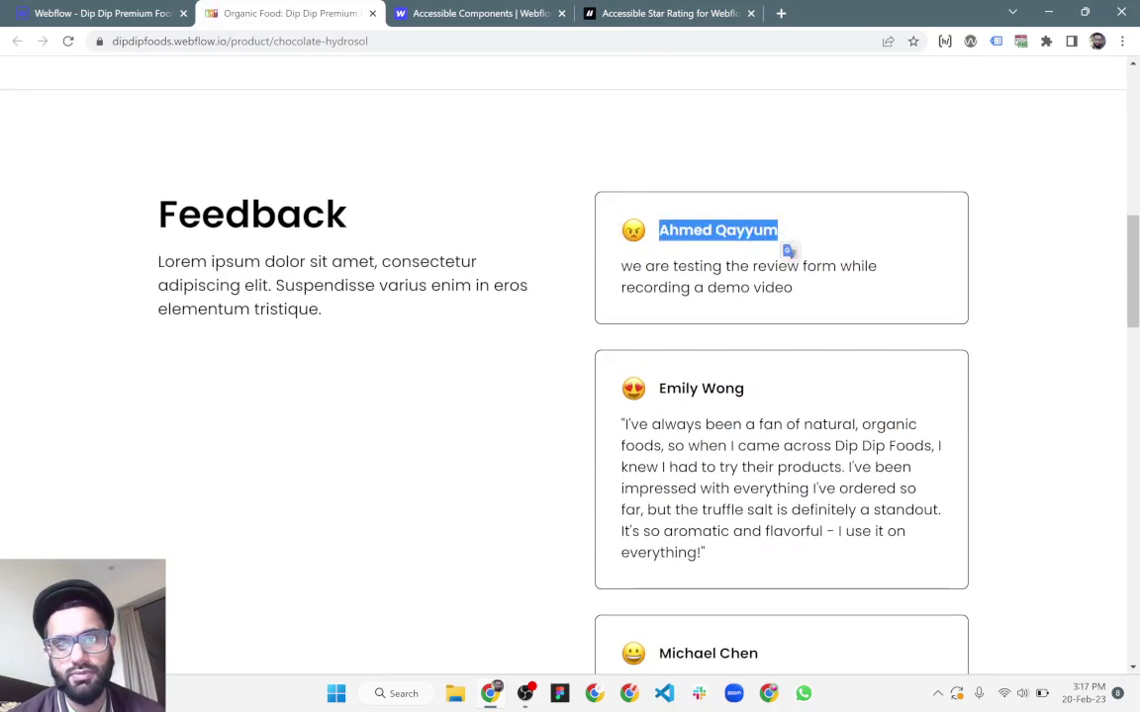
click(788, 249)
drag(620, 271, 804, 295)
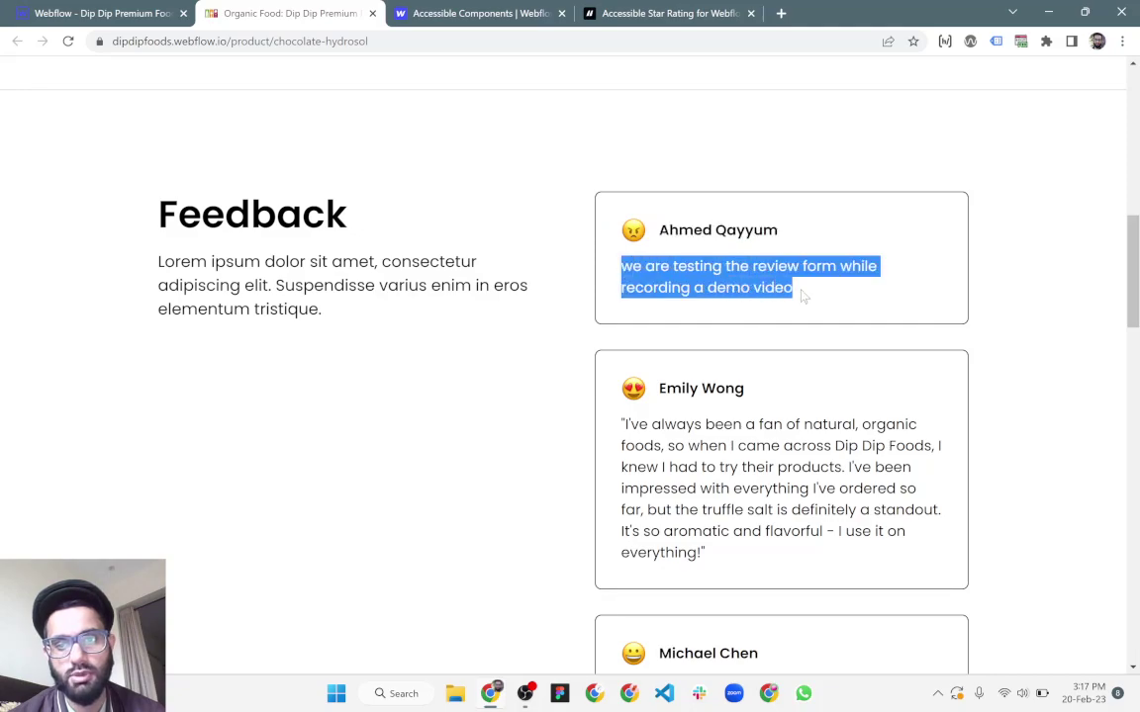
click(796, 393)
scroll(197, 310, up, 5)
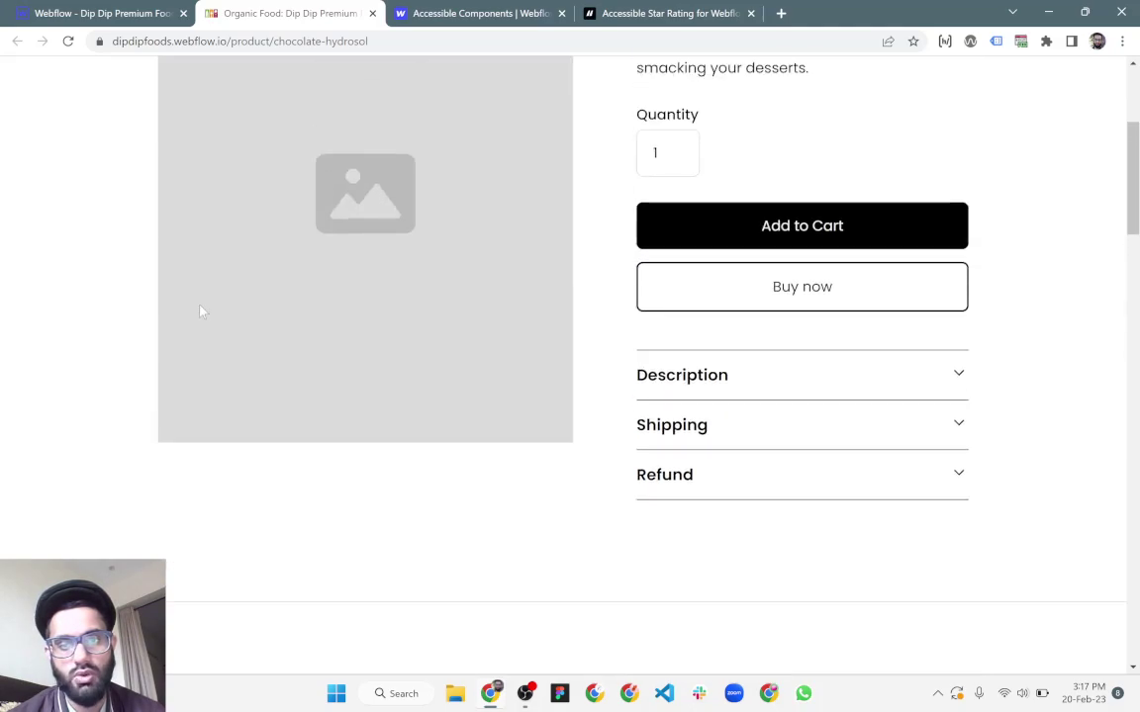
scroll(198, 311, down, 8)
scroll(202, 312, down, 7)
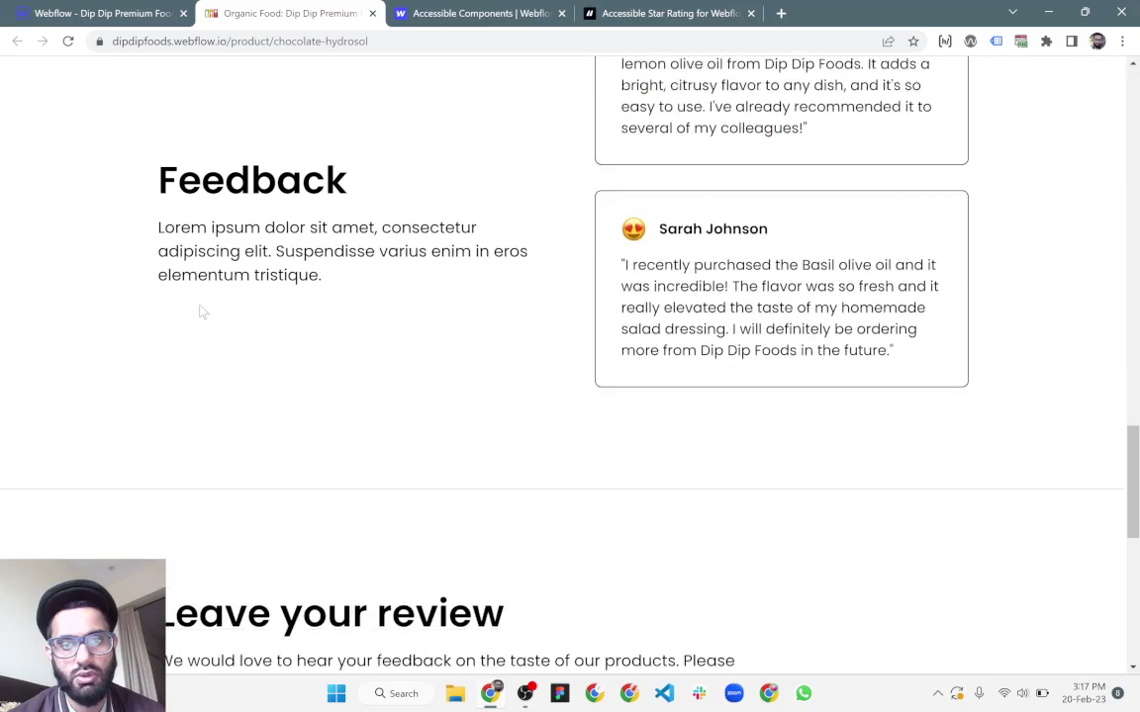
scroll(202, 312, up, 5)
scroll(201, 312, up, 2)
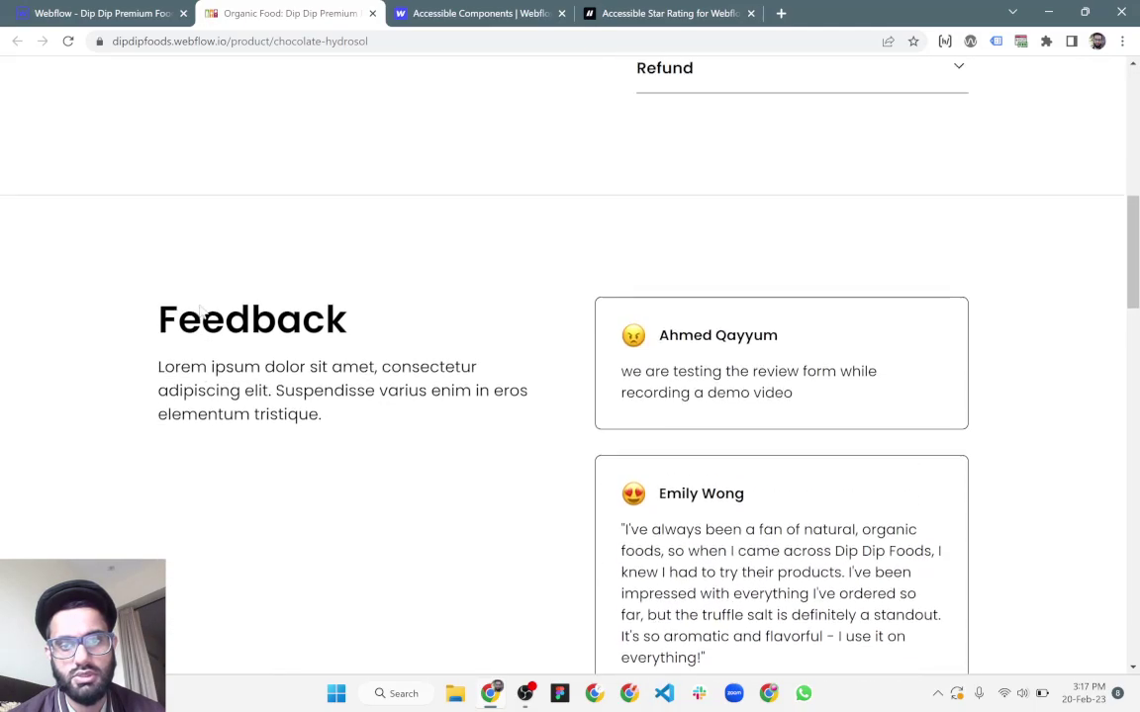